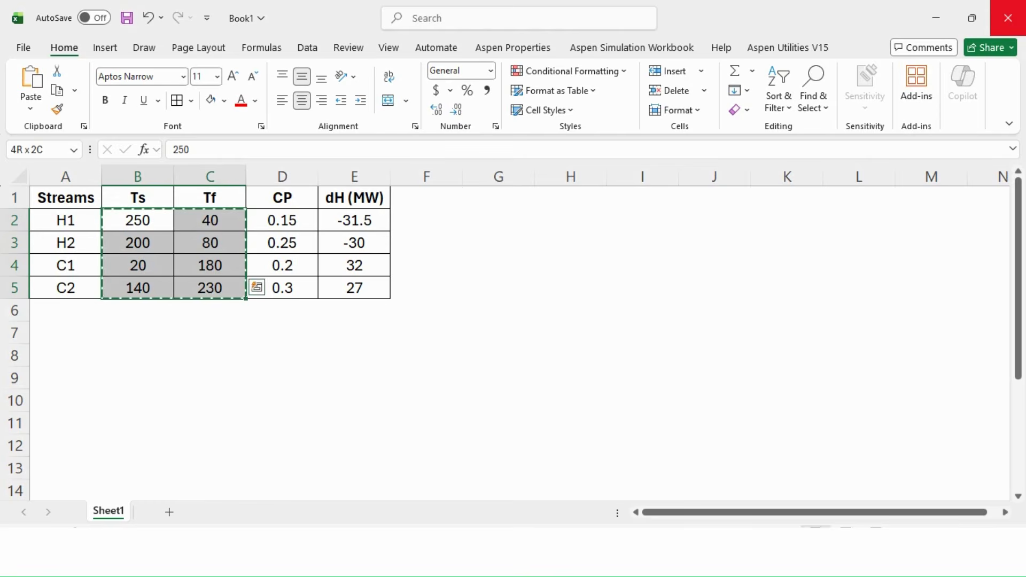
Switch to Aspen Energy Analyzer and paste the copied inlet and outlet temperatures for streams H1, H2, C1 and C2.
{"action": "key", "text": "alt+Tab"}
{"action": "key", "text": "ctrl+v"}
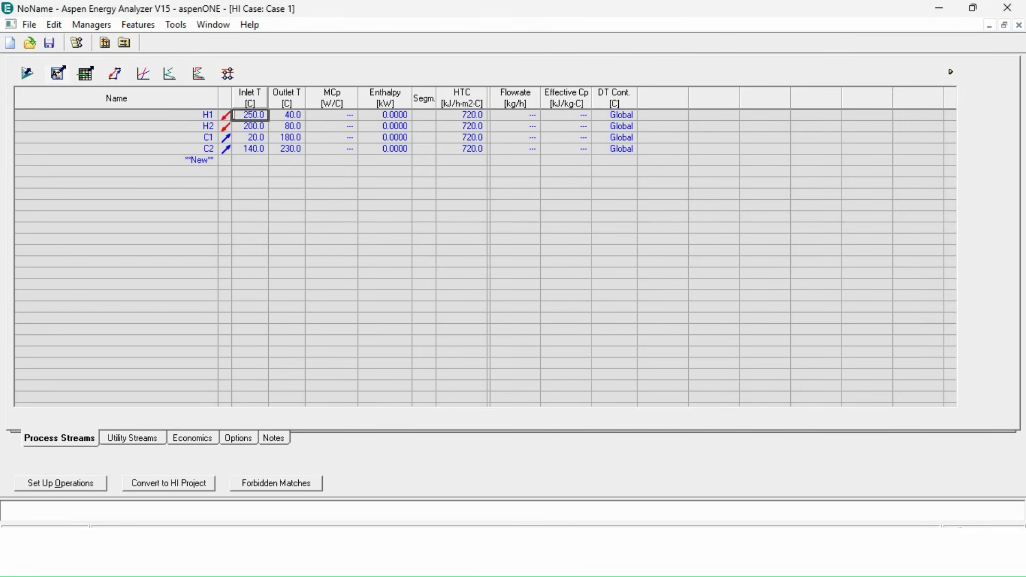
Check the dH values in the Excel sheet, and set the enthalpy of H1 to 31.5 MW and H2 to 30 MW.
{"action": "key", "text": "Right"}
{"action": "key", "text": "Right"}
{"action": "key", "text": "Right"}
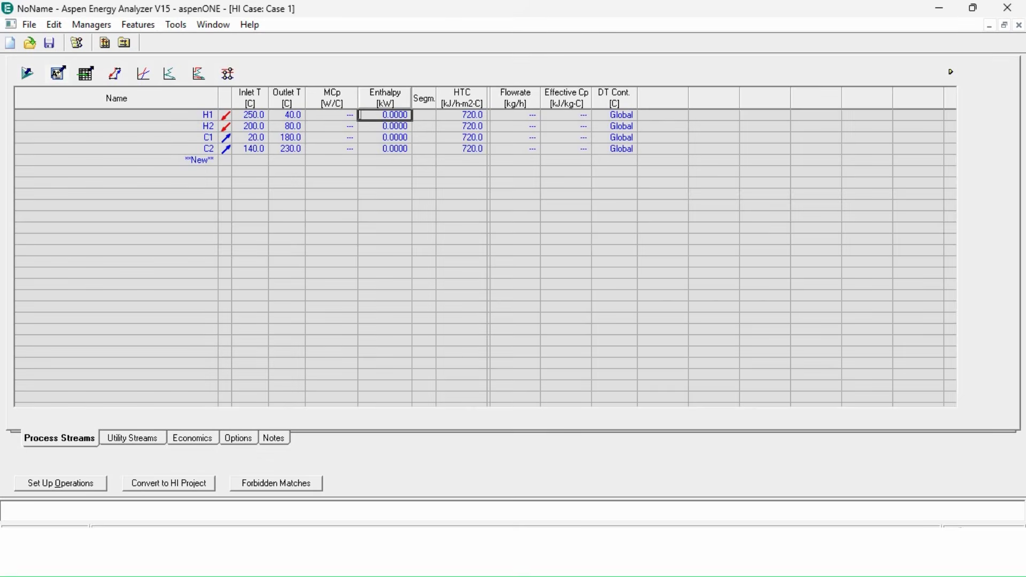
{"action": "key", "text": "alt+Tab"}
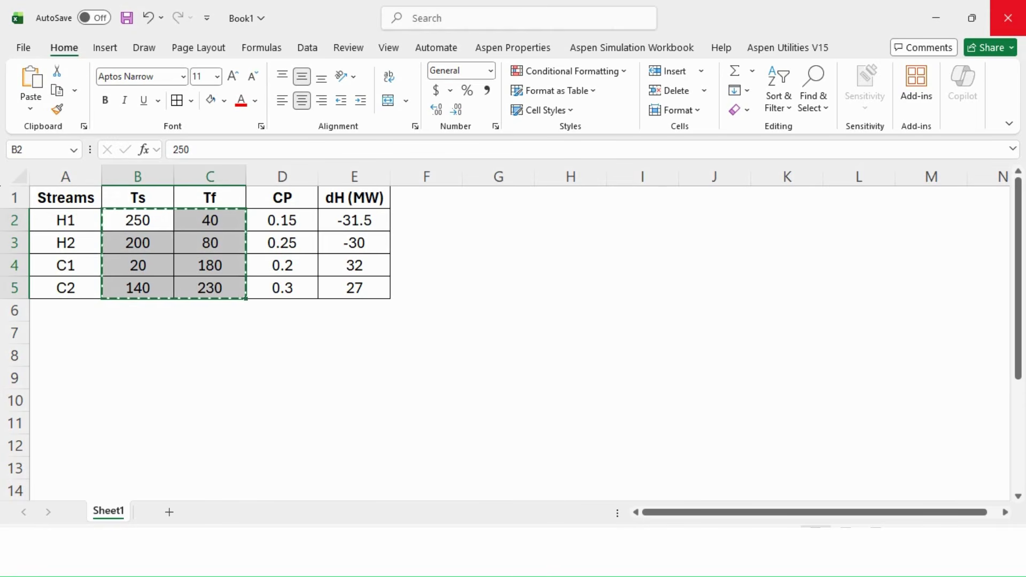
{"action": "key", "text": "alt+Tab"}
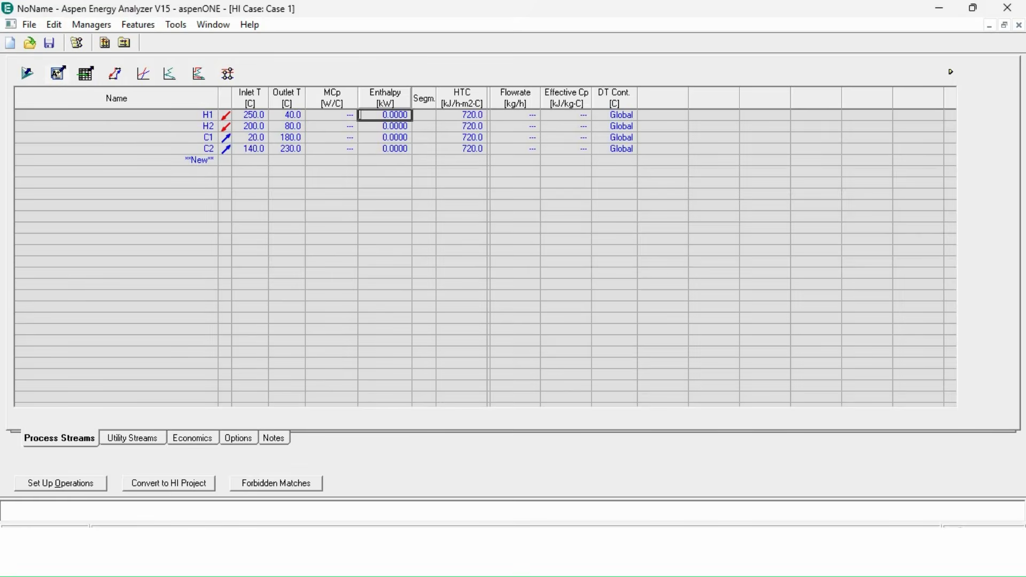
{"action": "type", "text": "31.5"}
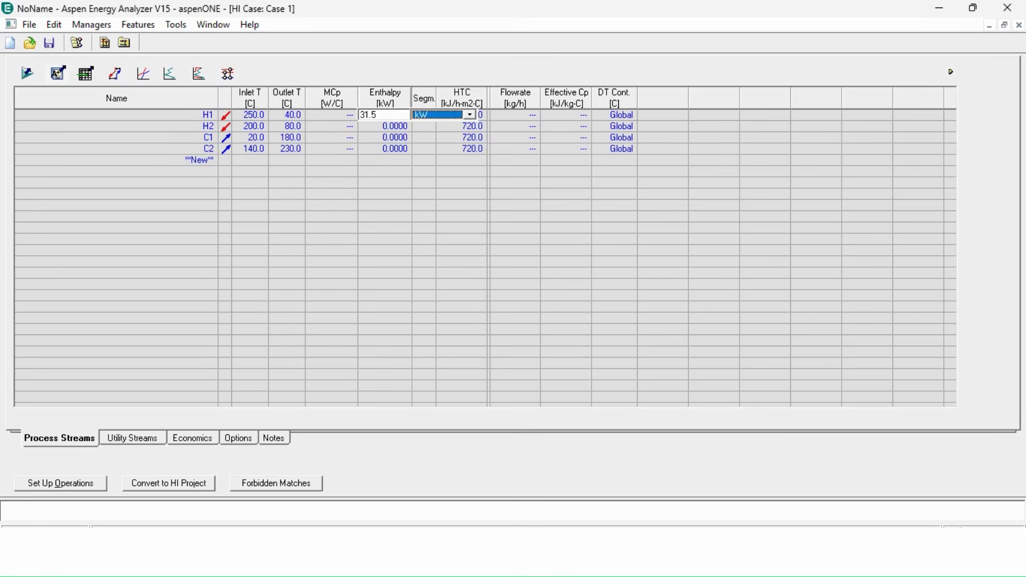
{"action": "key", "text": "alt+Down"}
{"action": "key", "text": "Return"}
{"action": "type", "text": "30"}
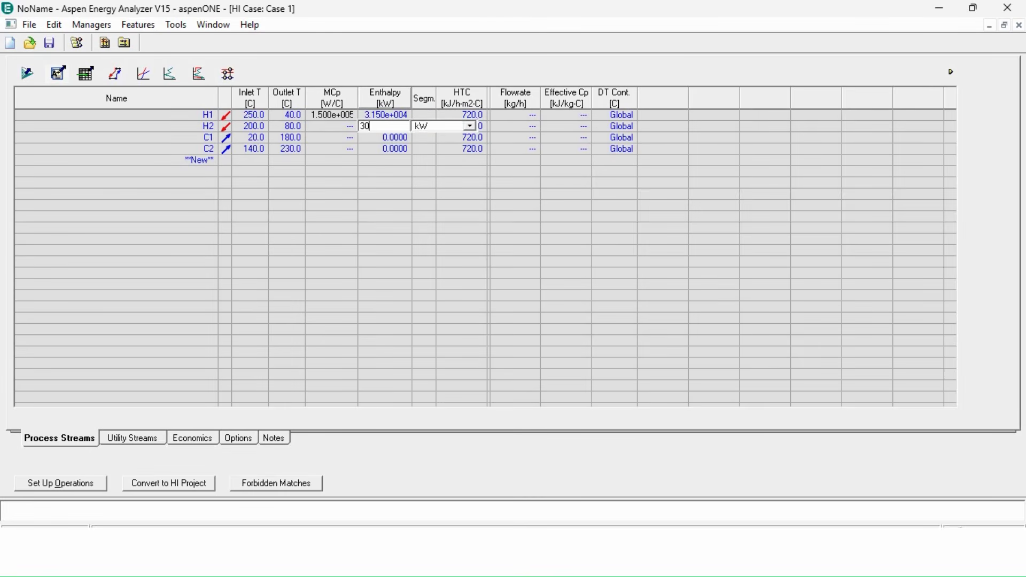
{"action": "key", "text": "alt+Down"}
{"action": "key", "text": "Return"}
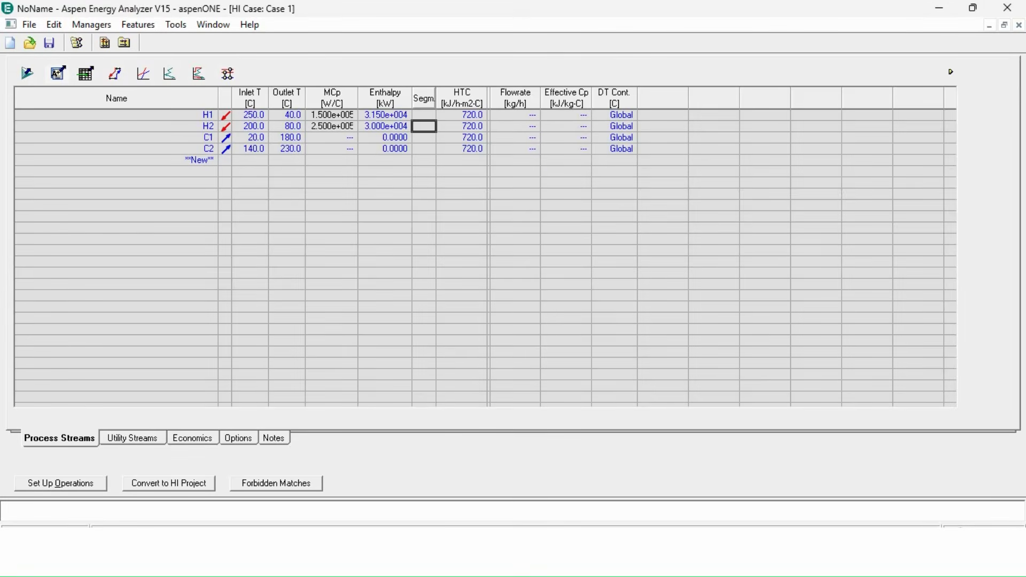
Set the enthalpy of cold stream C1 to 32 MW and of C2 to 27 MW.
{"action": "key", "text": "Left"}
{"action": "key", "text": "Down"}
{"action": "type", "text": "32"}
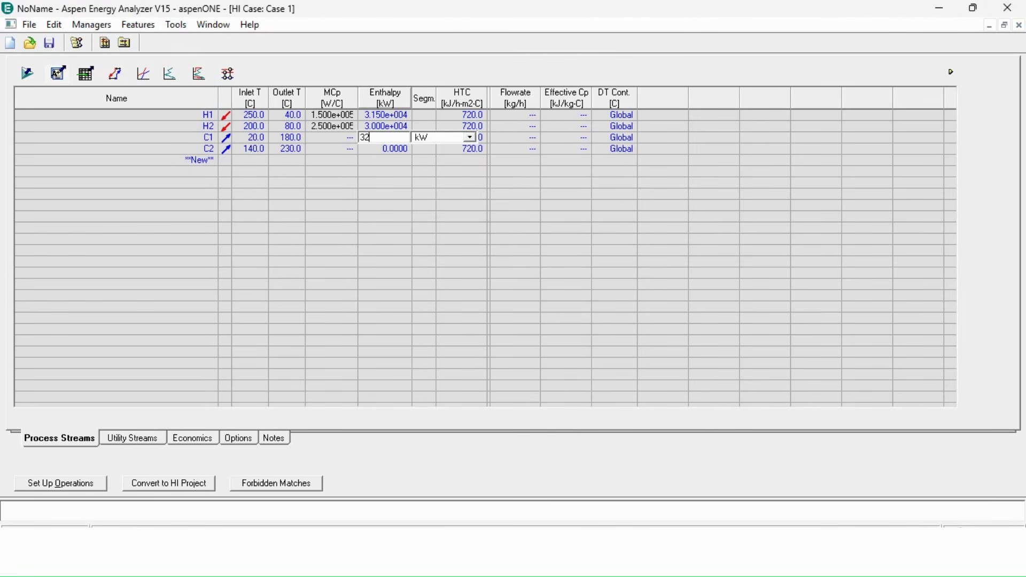
{"action": "key", "text": "Return"}
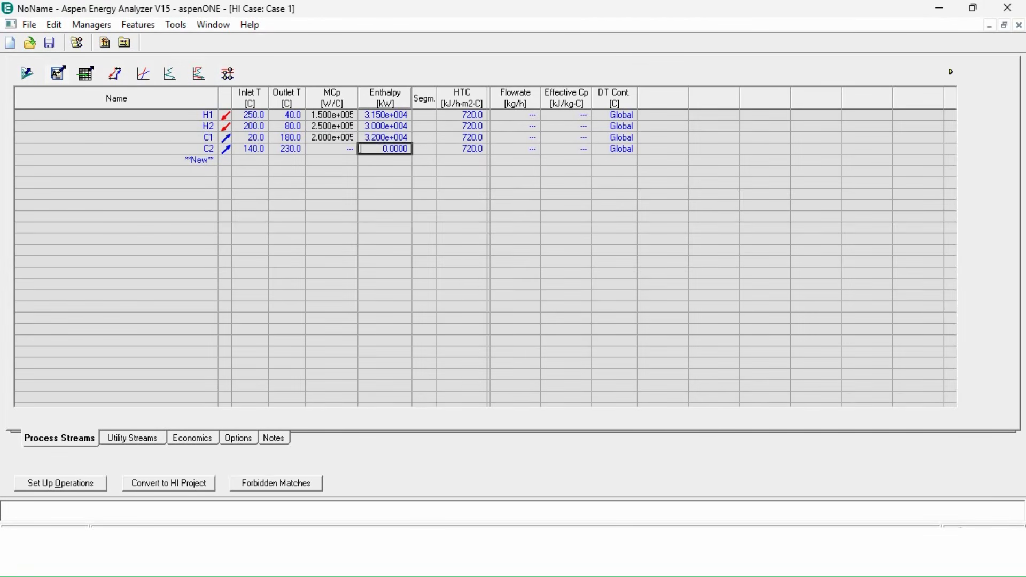
{"action": "type", "text": "27"}
{"action": "key", "text": "Return"}
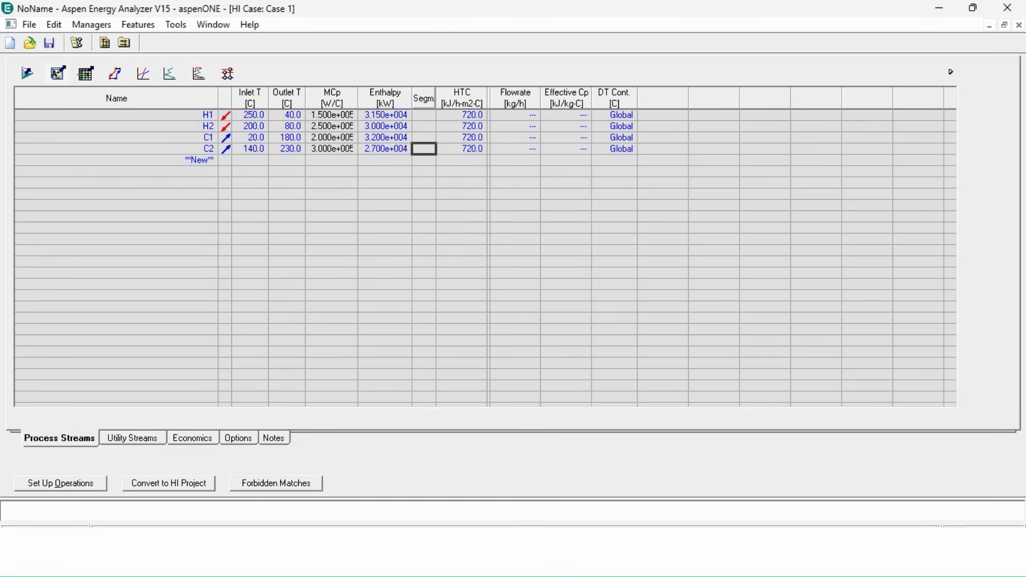
Examine the energy targets, pinch temperatures and utility sufficiency at the current DTmin in the case targets, and return to the maximized case.
{"action": "left_click", "coordinate": [115, 75]}
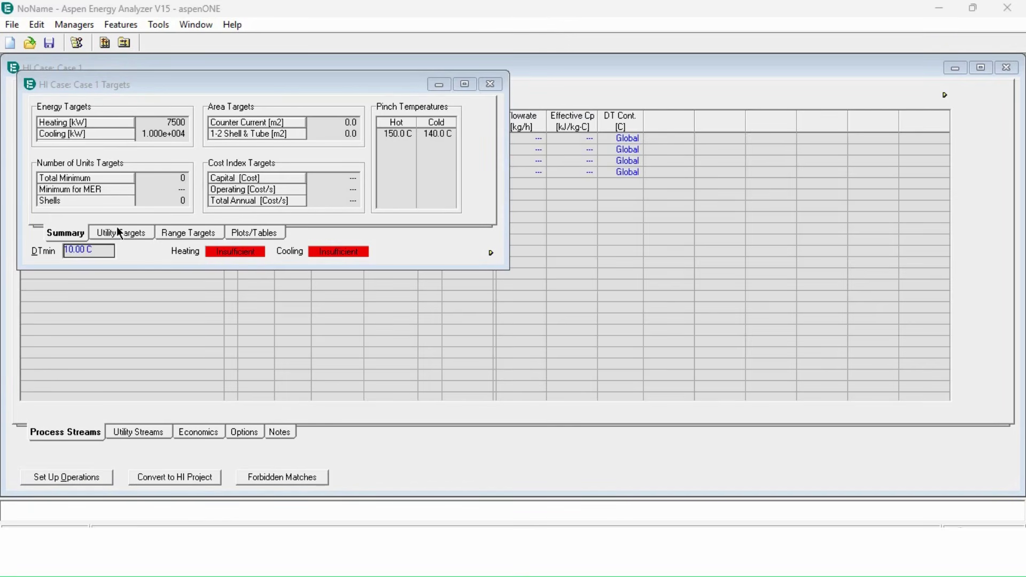
{"action": "mouse_move", "coordinate": [103, 258]}
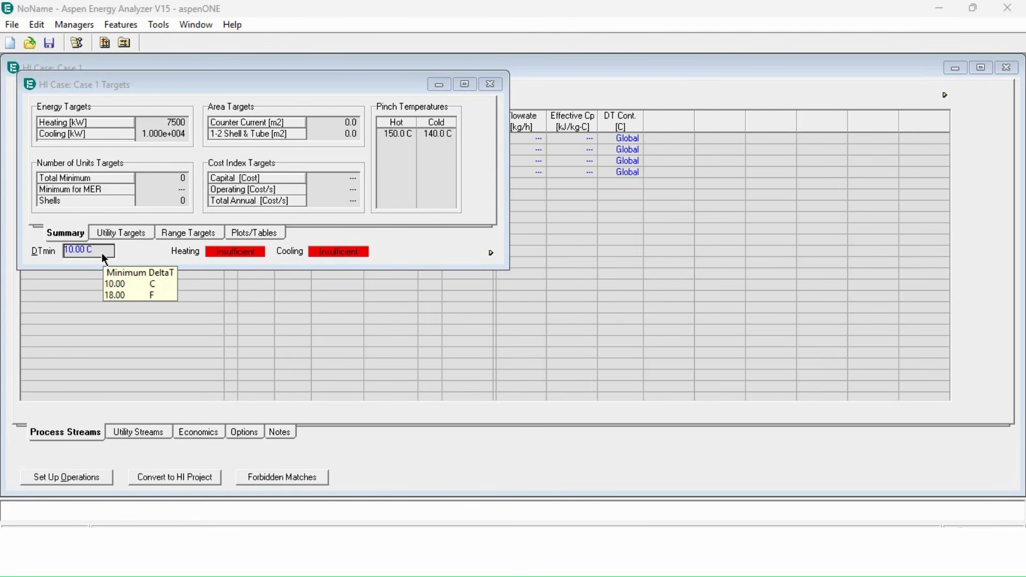
{"action": "left_click", "coordinate": [157, 124]}
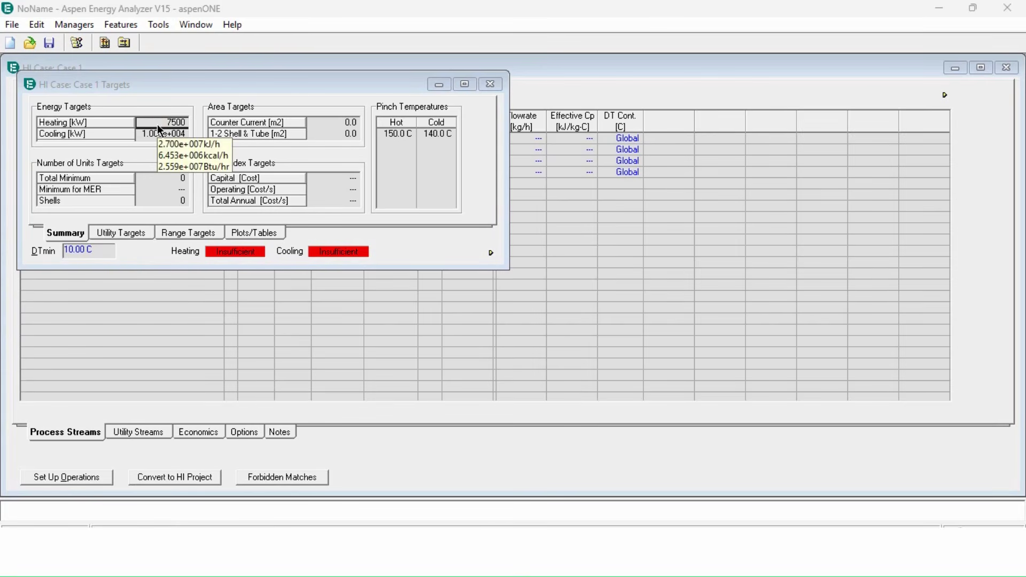
{"action": "mouse_move", "coordinate": [143, 137]}
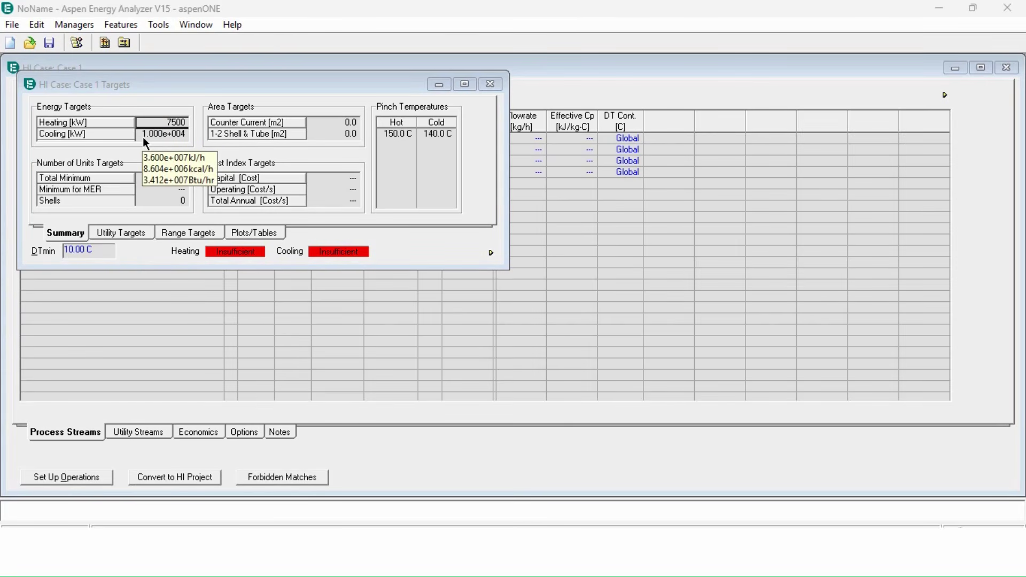
{"action": "left_click", "coordinate": [389, 132]}
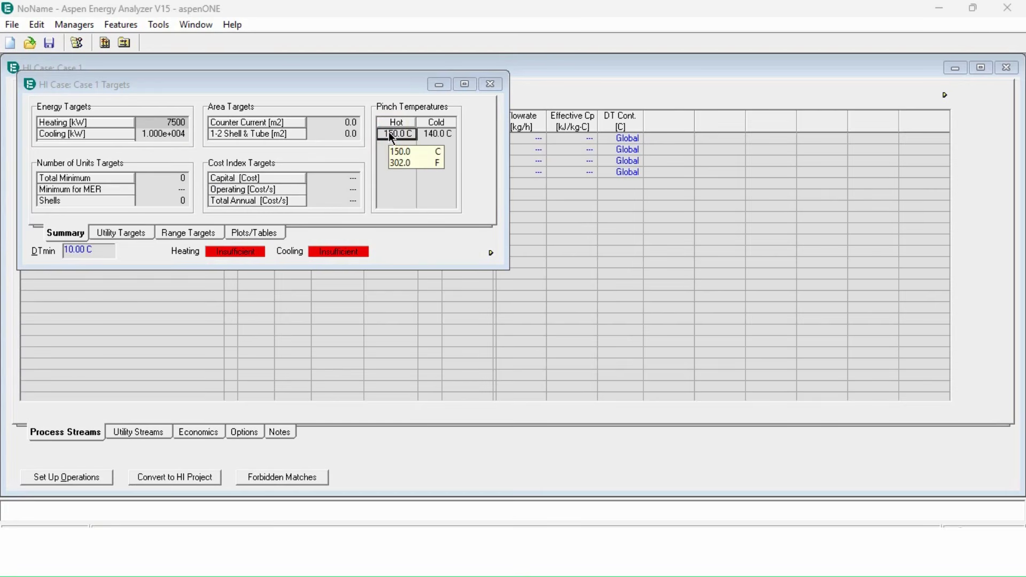
{"action": "left_click", "coordinate": [432, 133]}
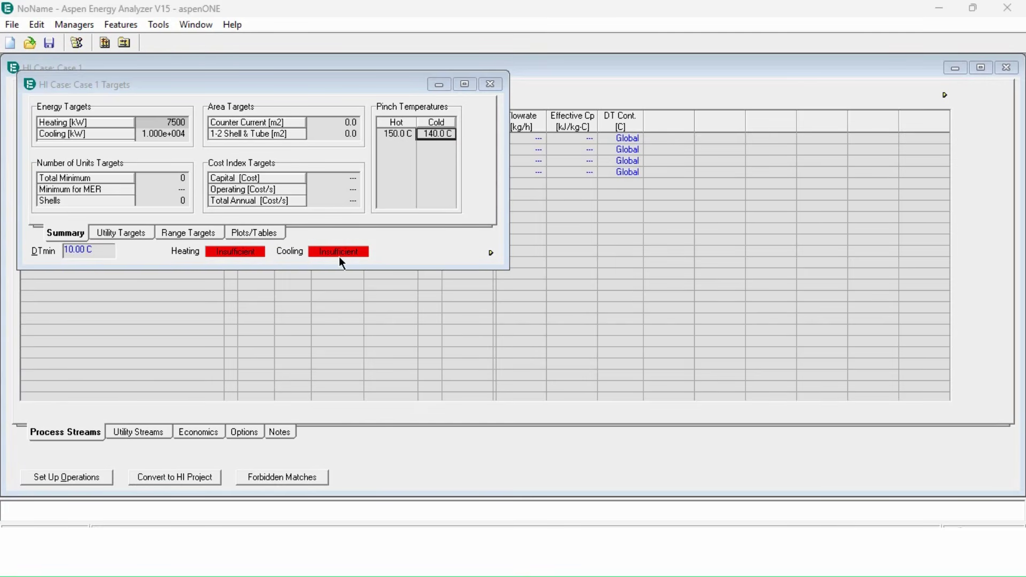
{"action": "left_click", "coordinate": [483, 84]}
{"action": "double_click", "coordinate": [483, 69]}
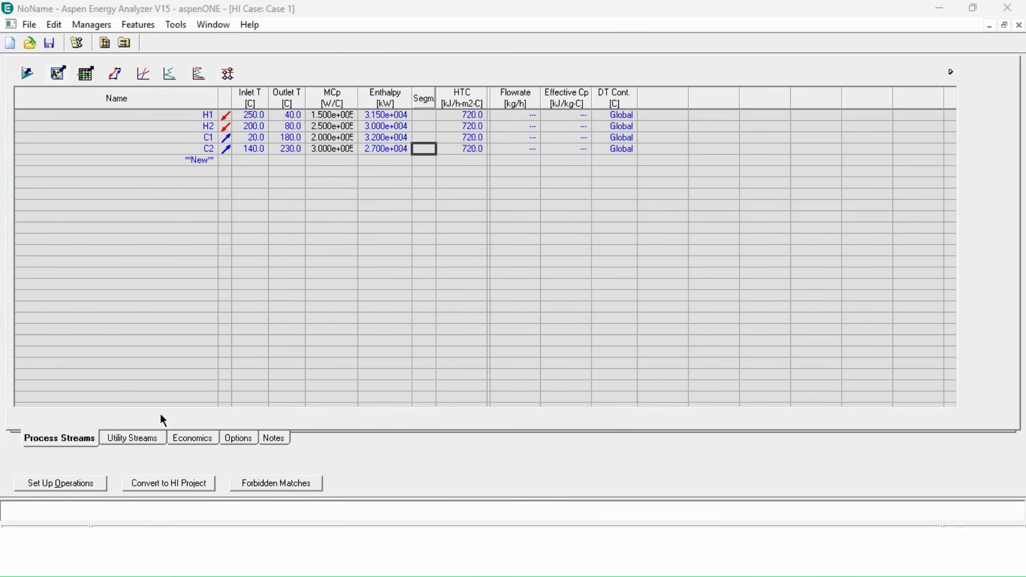
Add a hot utility stream, trying LP Steam and MP Steam before setting it to HP Steam.
{"action": "left_click", "coordinate": [134, 439]}
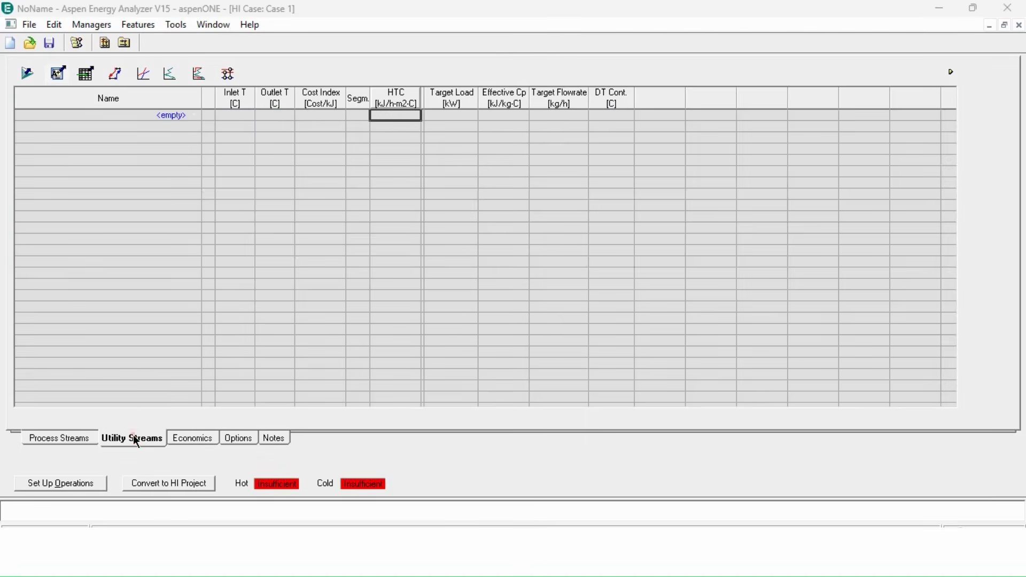
{"action": "left_click", "coordinate": [195, 114]}
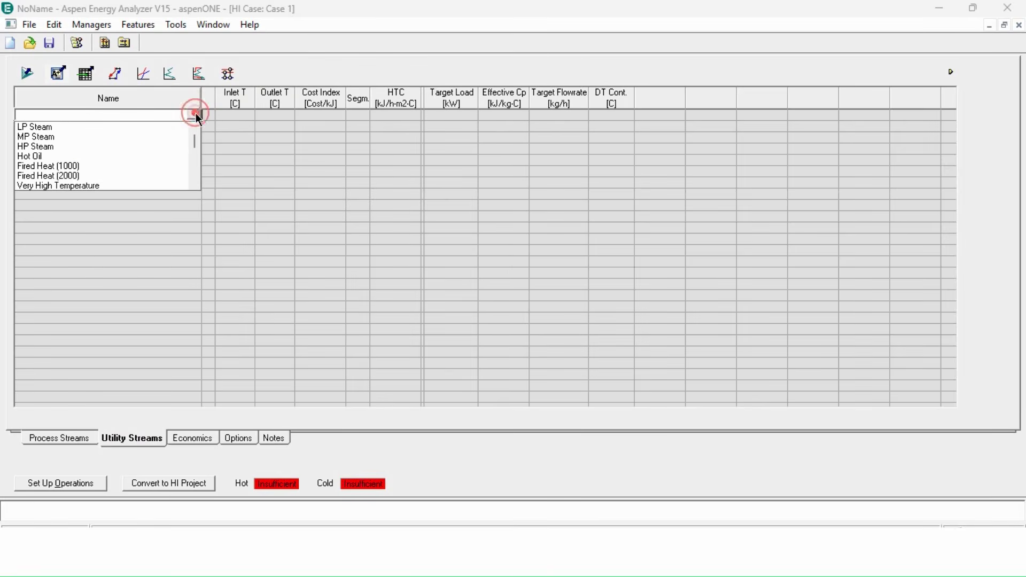
{"action": "left_click", "coordinate": [52, 126]}
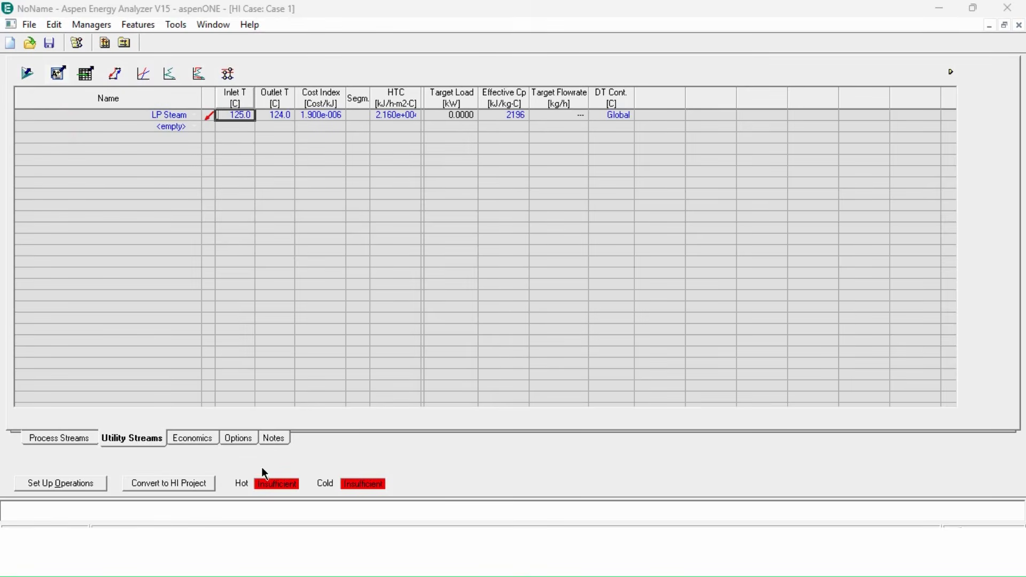
{"action": "left_click", "coordinate": [195, 114]}
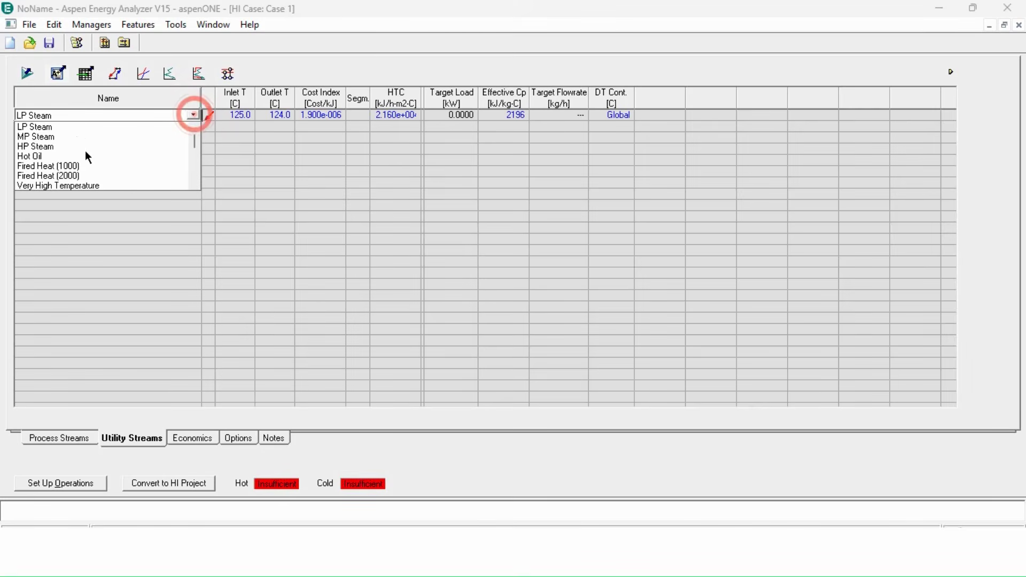
{"action": "left_click", "coordinate": [76, 136]}
{"action": "left_click", "coordinate": [195, 114]}
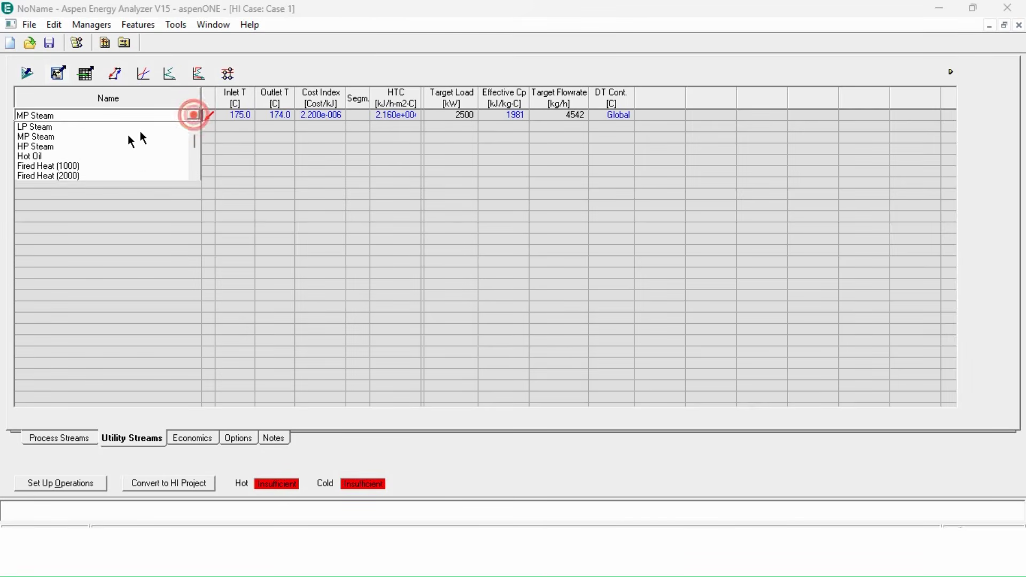
{"action": "left_click", "coordinate": [91, 144]}
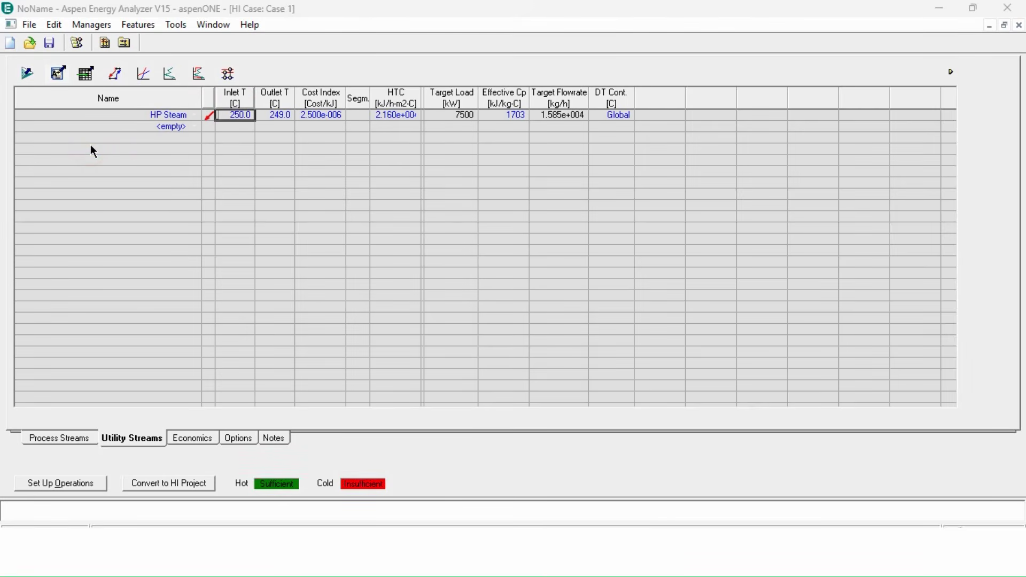
Add Cooling Water as the cold utility stream and review the case targets again.
{"action": "left_click", "coordinate": [195, 126]}
{"action": "scroll", "coordinate": [193, 165], "scroll_direction": "up", "scroll_amount": 1}
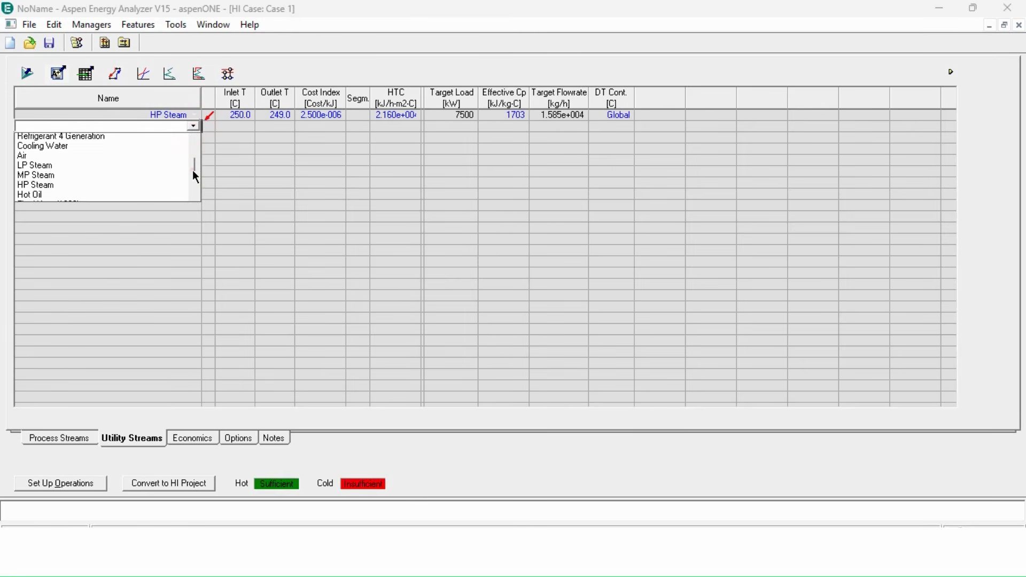
{"action": "scroll", "coordinate": [192, 170], "scroll_direction": "up", "scroll_amount": 1}
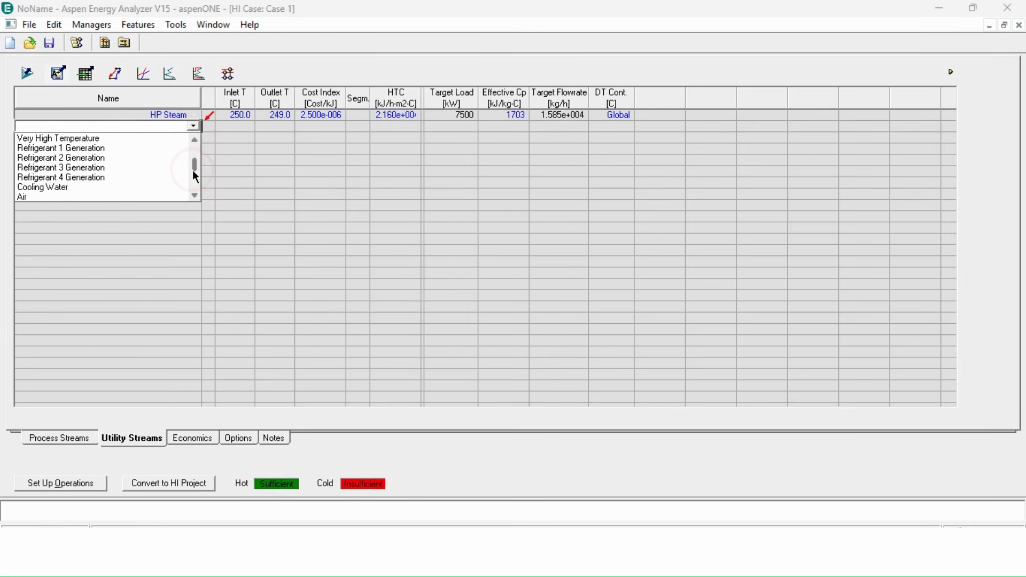
{"action": "left_click", "coordinate": [120, 185]}
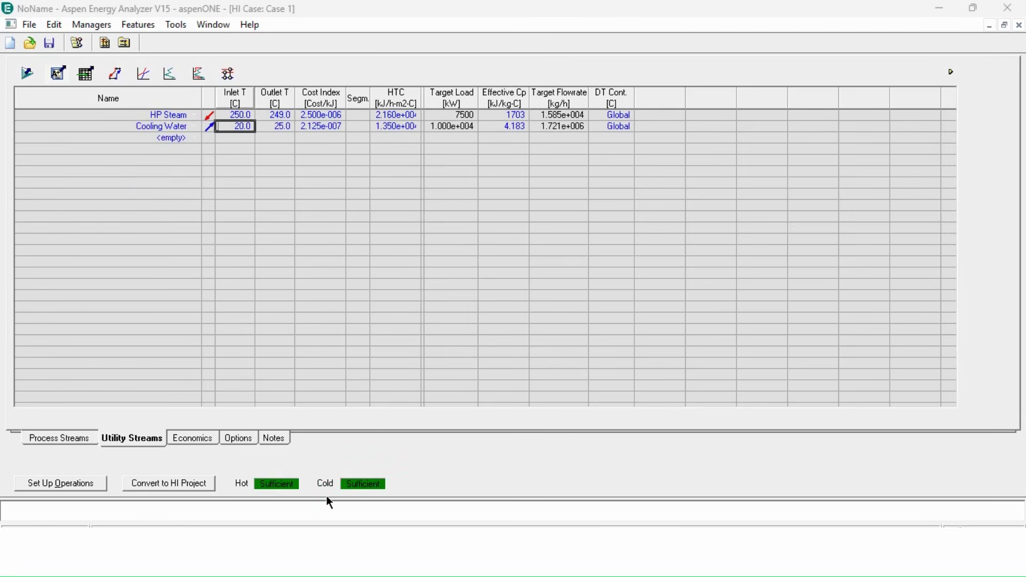
{"action": "left_click", "coordinate": [115, 72]}
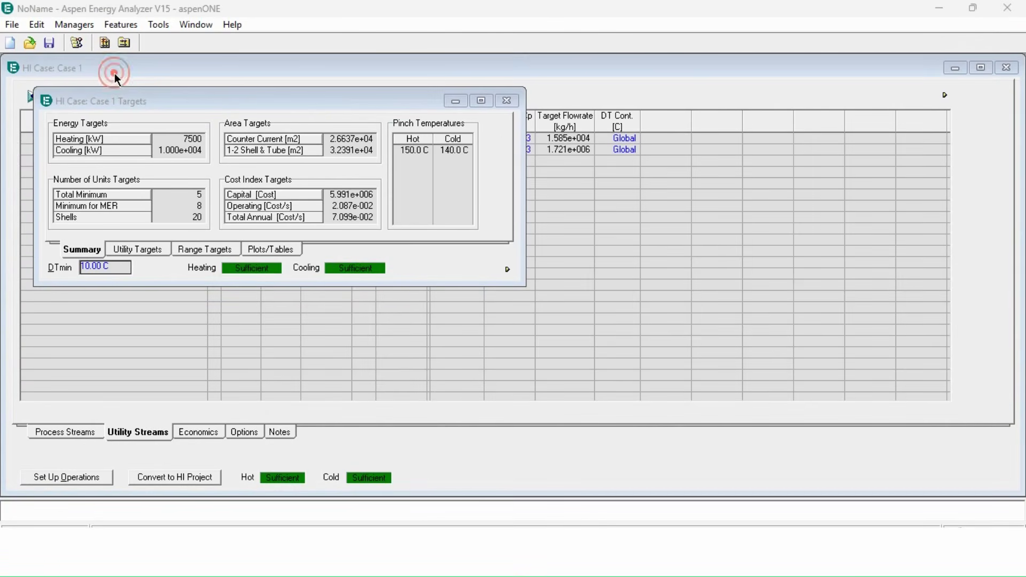
{"action": "left_click", "coordinate": [506, 101]}
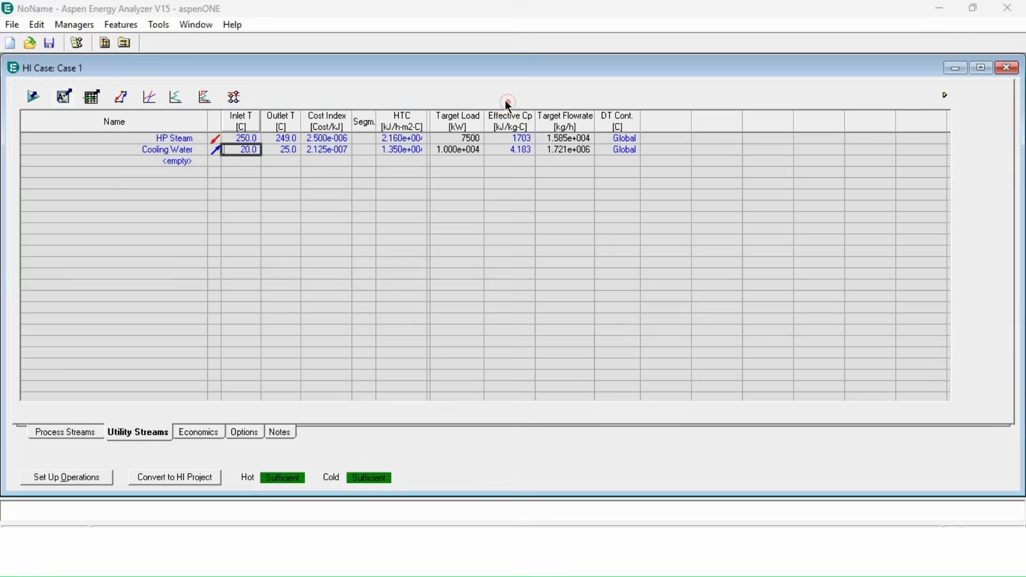
Open the case's heat exchanger network design maximized and show the pinch lines on the grid diagram.
{"action": "left_click", "coordinate": [235, 97]}
{"action": "double_click", "coordinate": [325, 112]}
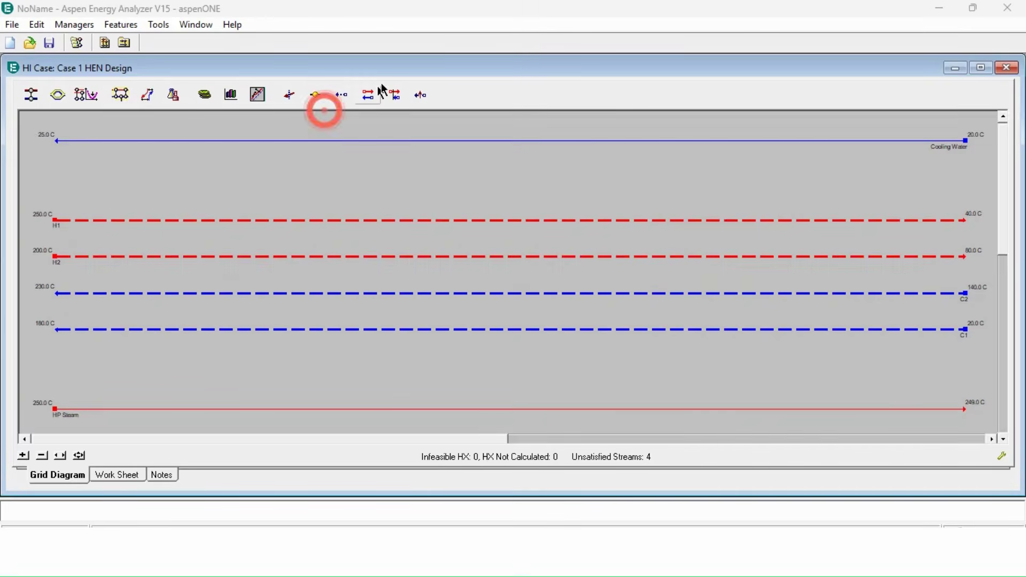
{"action": "double_click", "coordinate": [411, 69]}
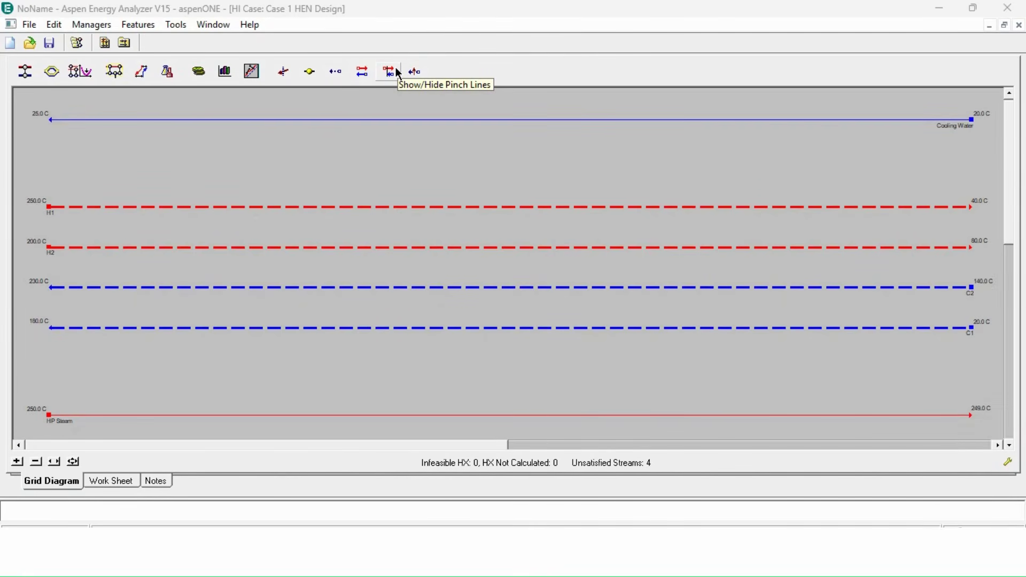
{"action": "left_click", "coordinate": [389, 71]}
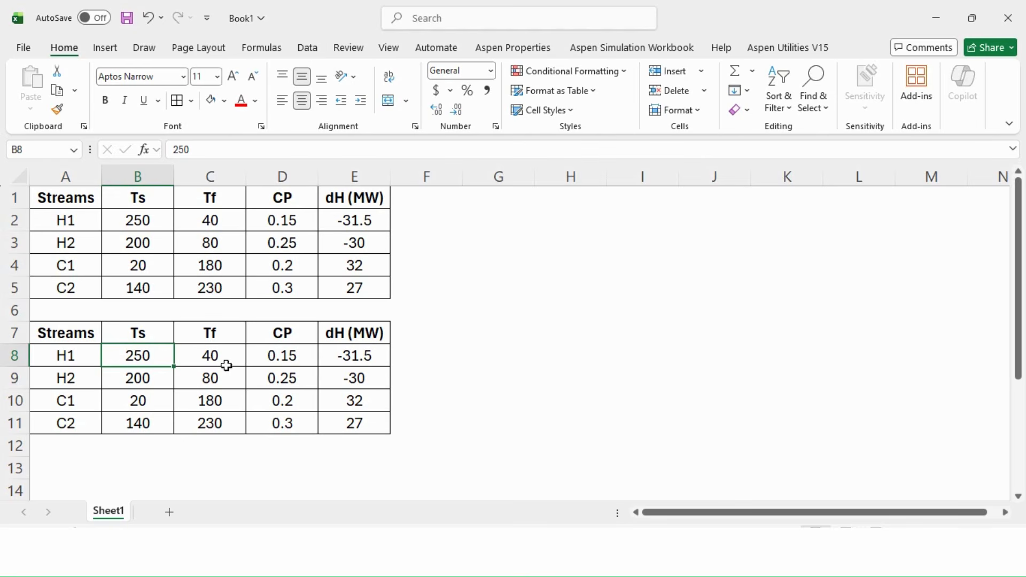
In the lower Excel table, fill the Tf cells of H1 and H2 and the Ts cells of C1 and C2 yellow.
{"action": "left_click_drag", "start_coordinate": [225, 363], "coordinate": [223, 380]}
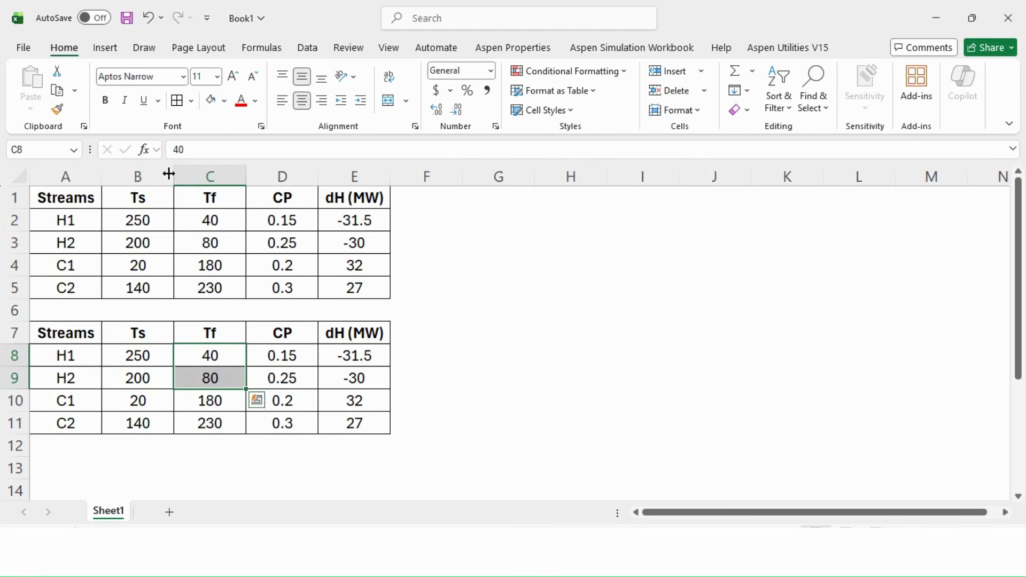
{"action": "left_click", "coordinate": [224, 101]}
{"action": "left_click", "coordinate": [264, 329]}
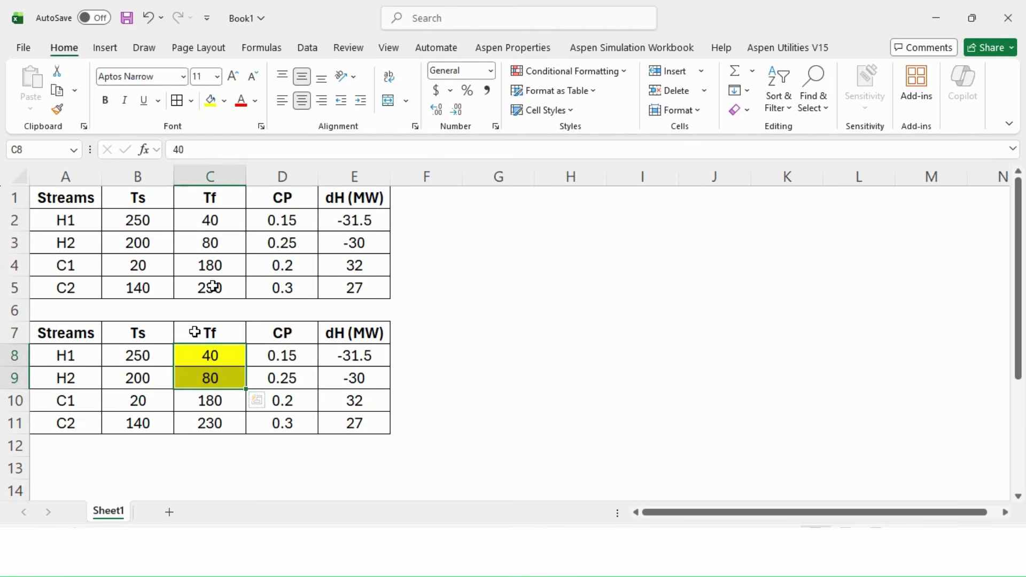
{"action": "left_click_drag", "start_coordinate": [149, 400], "coordinate": [147, 423]}
{"action": "left_click", "coordinate": [207, 100]}
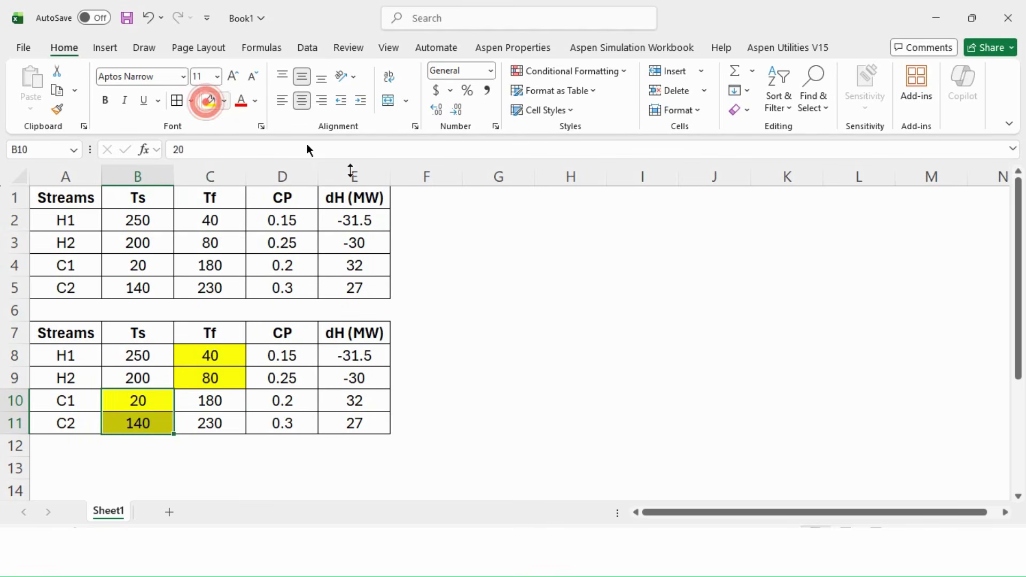
In the lower table, set the Tf of H1 and H2 to 150 and the Ts of C1 to 140.
{"action": "key", "text": "Up"}
{"action": "key", "text": "Up"}
{"action": "key", "text": "Right"}
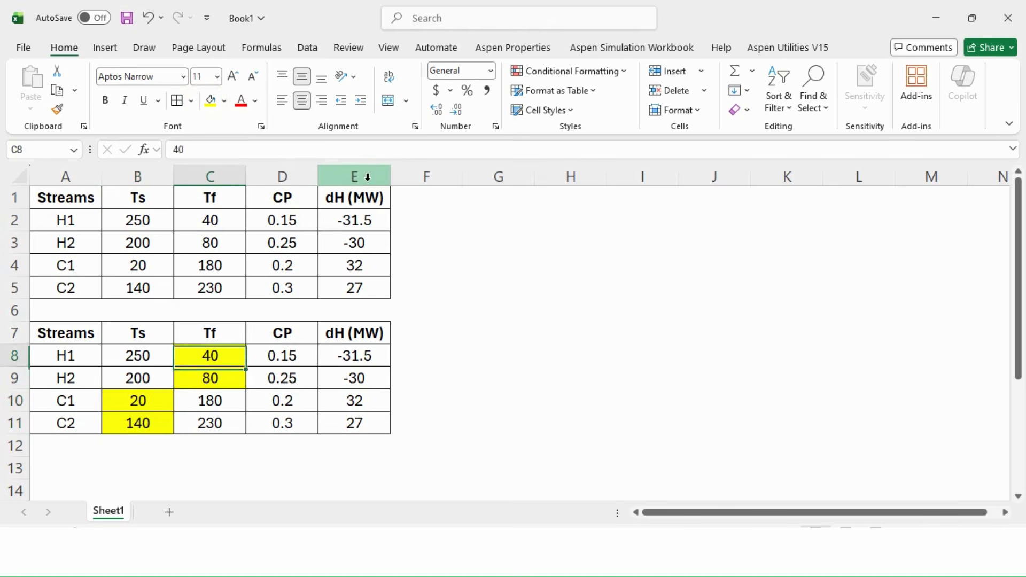
{"action": "key", "text": "shift+Down"}
{"action": "type", "text": "150"}
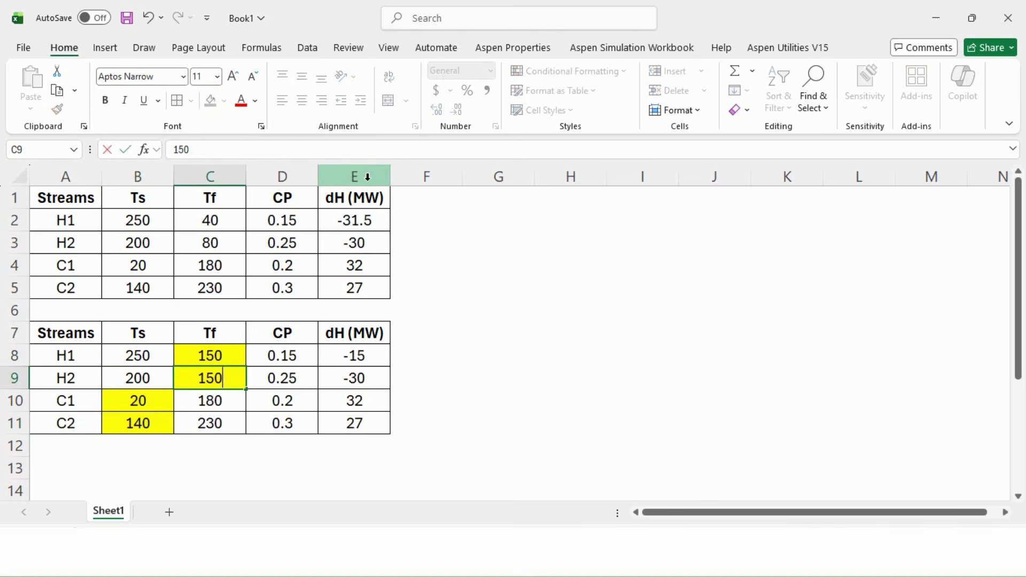
{"action": "key", "text": "Return"}
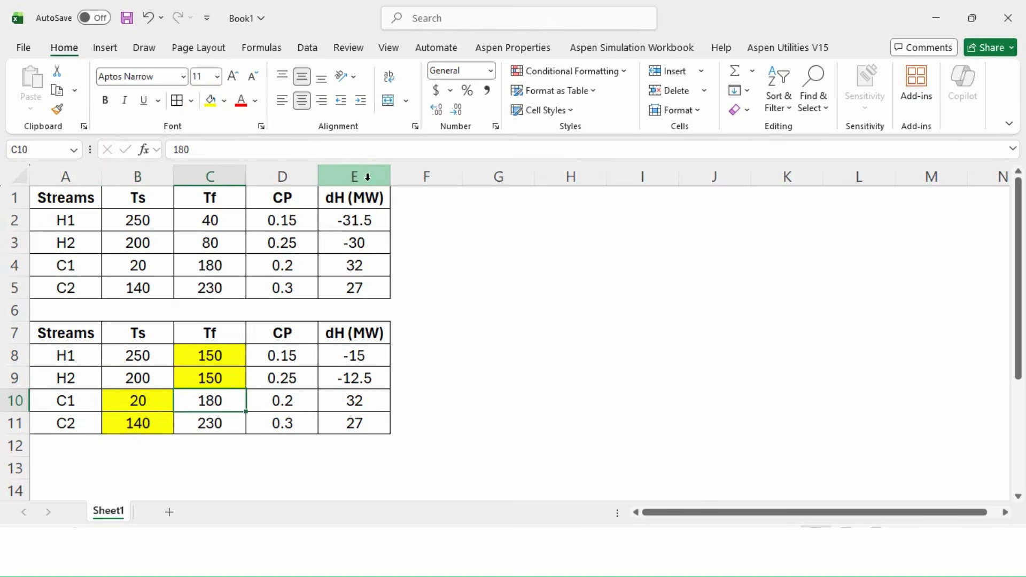
{"action": "key", "text": "Left"}
{"action": "type", "text": "140"}
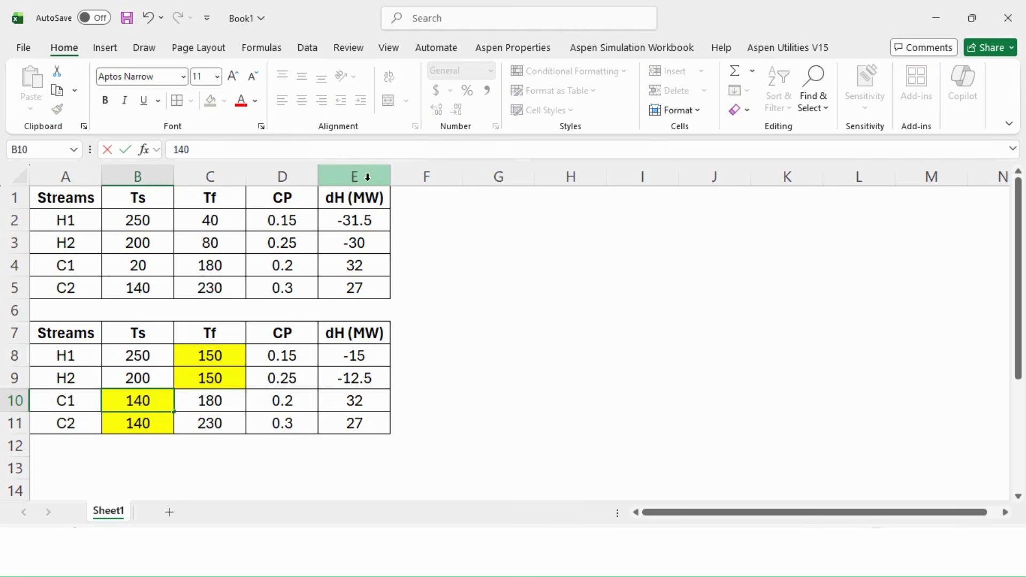
{"action": "key", "text": "Return"}
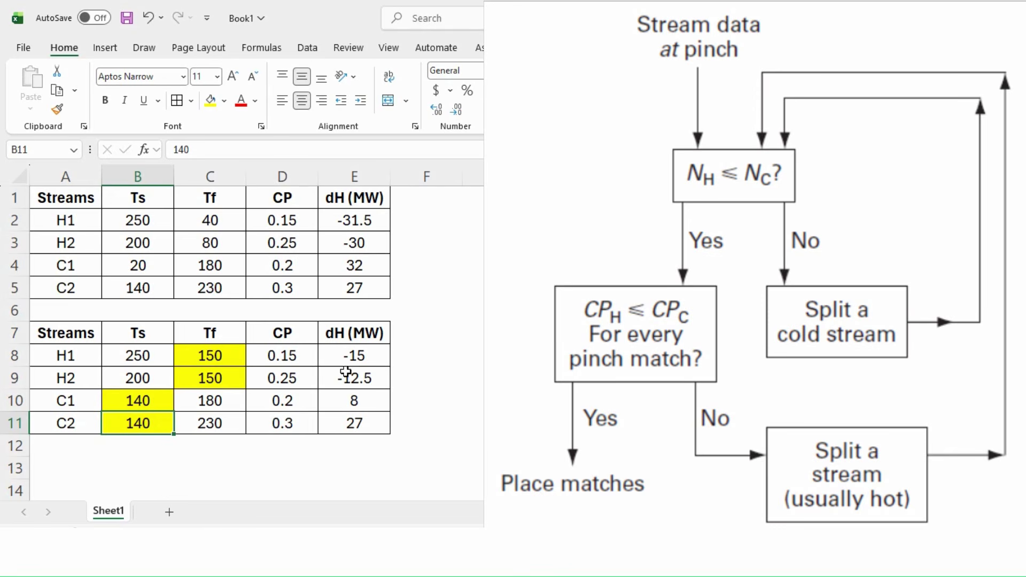
Check the dH cells of H1, C1 and C2 and the CP of H2 in the lower table against the pinch matching criteria.
{"action": "left_click", "coordinate": [357, 355]}
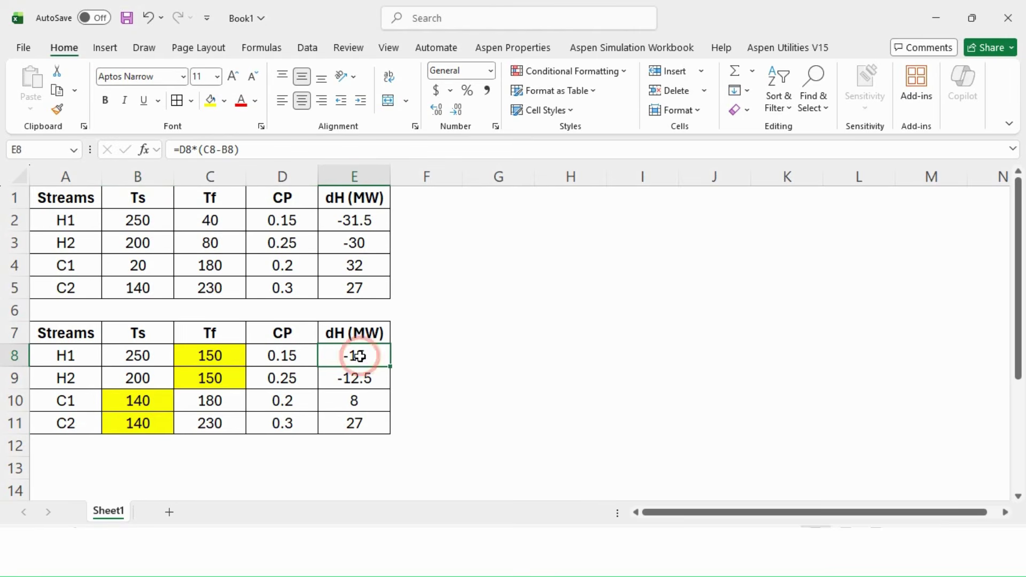
{"action": "left_click", "coordinate": [361, 398]}
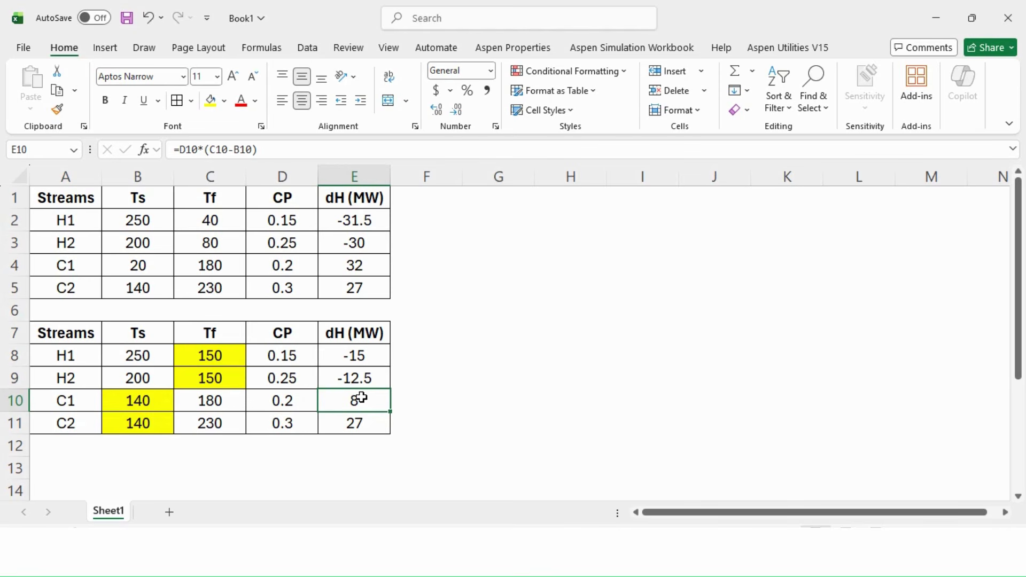
{"action": "left_click", "coordinate": [366, 423]}
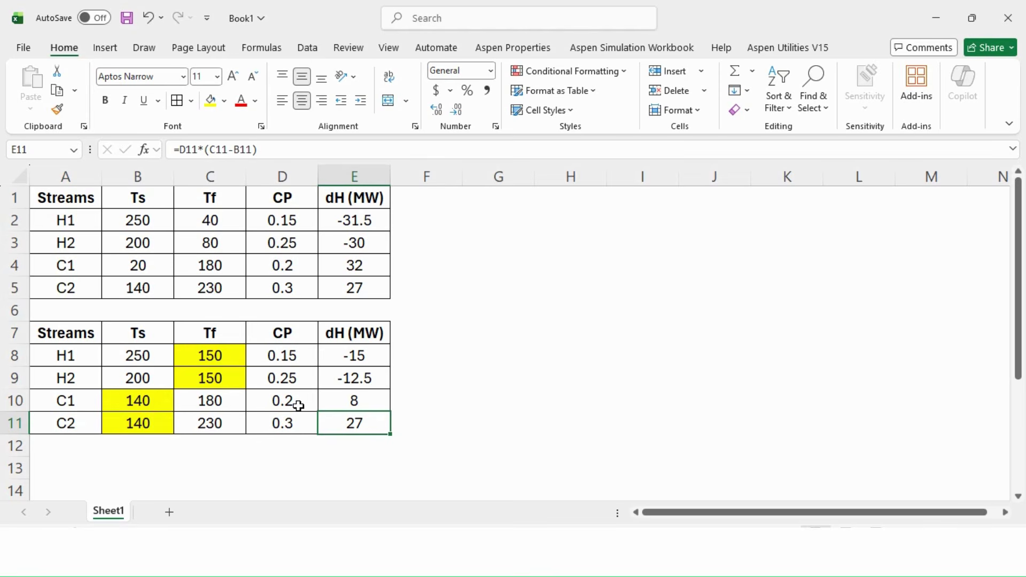
{"action": "left_click", "coordinate": [298, 380]}
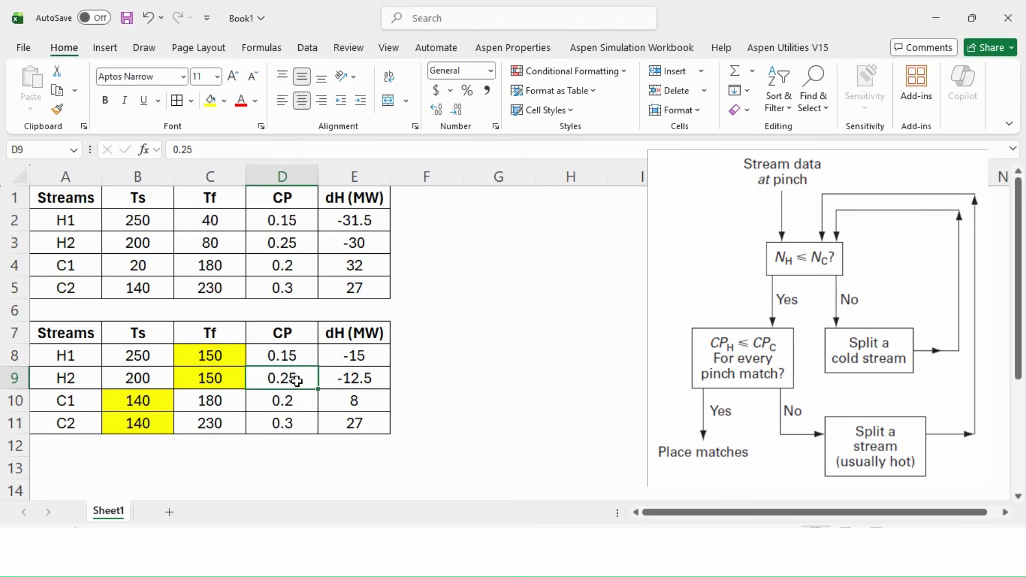
Insert a row above C1 in the lower table and copy the H2 stream data into it.
{"action": "right_click", "coordinate": [11, 401]}
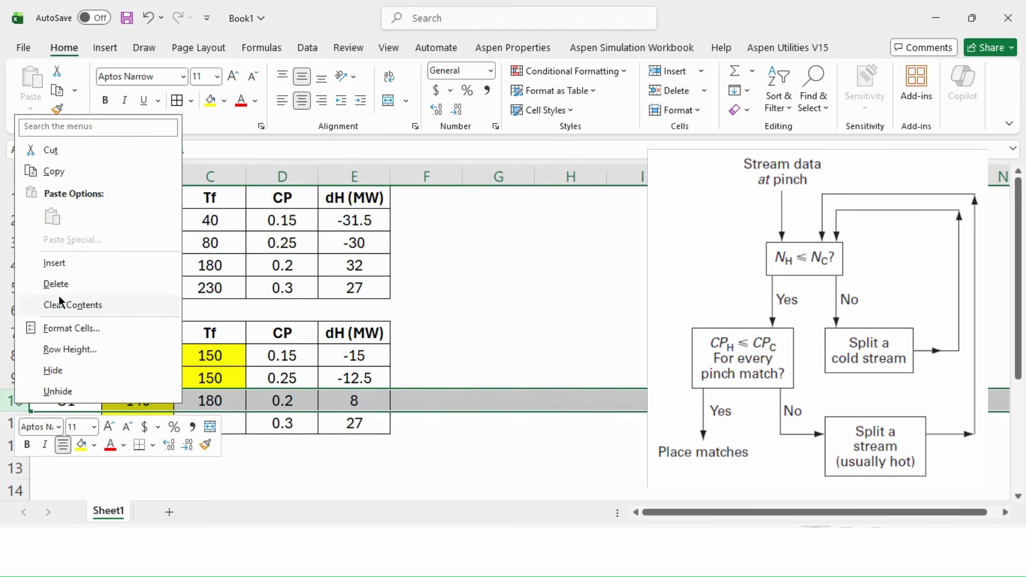
{"action": "left_click", "coordinate": [63, 264]}
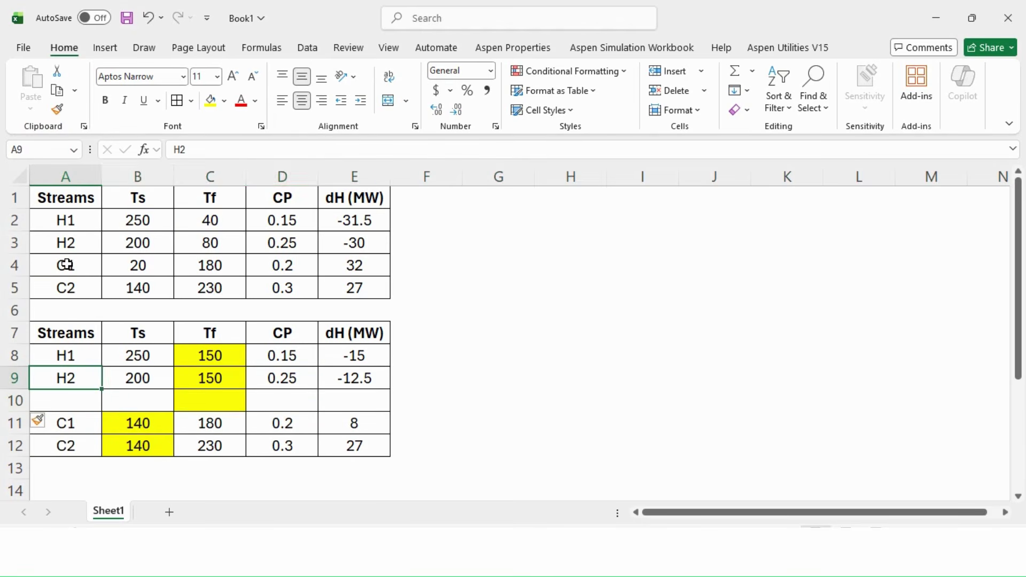
{"action": "key", "text": "ctrl+shift+Right"}
{"action": "key", "text": "ctrl+c"}
{"action": "key", "text": "Down"}
{"action": "key", "text": "ctrl+v"}
{"action": "key", "text": "Escape"}
Rename the two H2 rows in the lower table as H2-1 and H2-2.
{"action": "key", "text": "Up"}
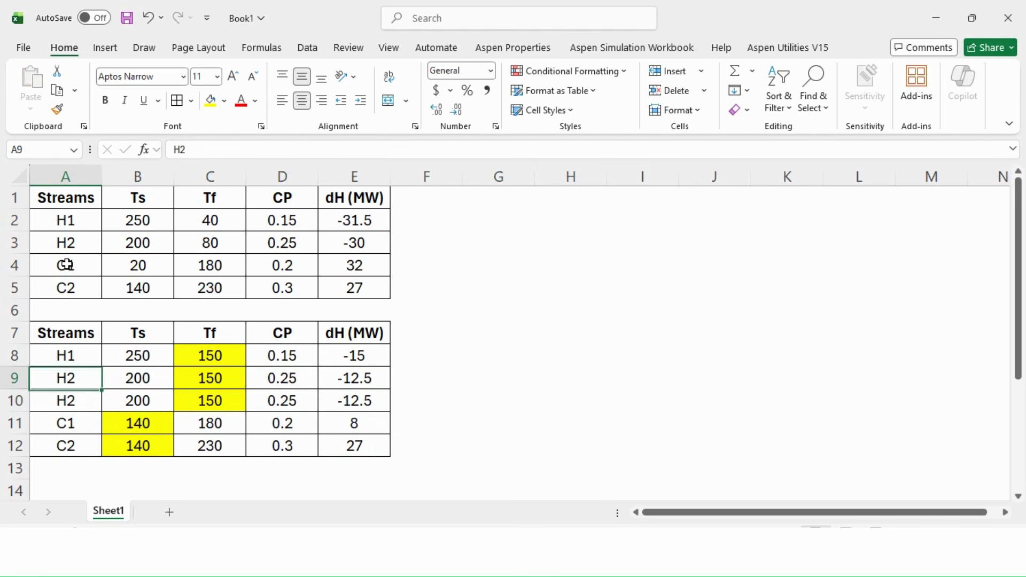
{"action": "type", "text": "H2-1"}
{"action": "key", "text": "Return"}
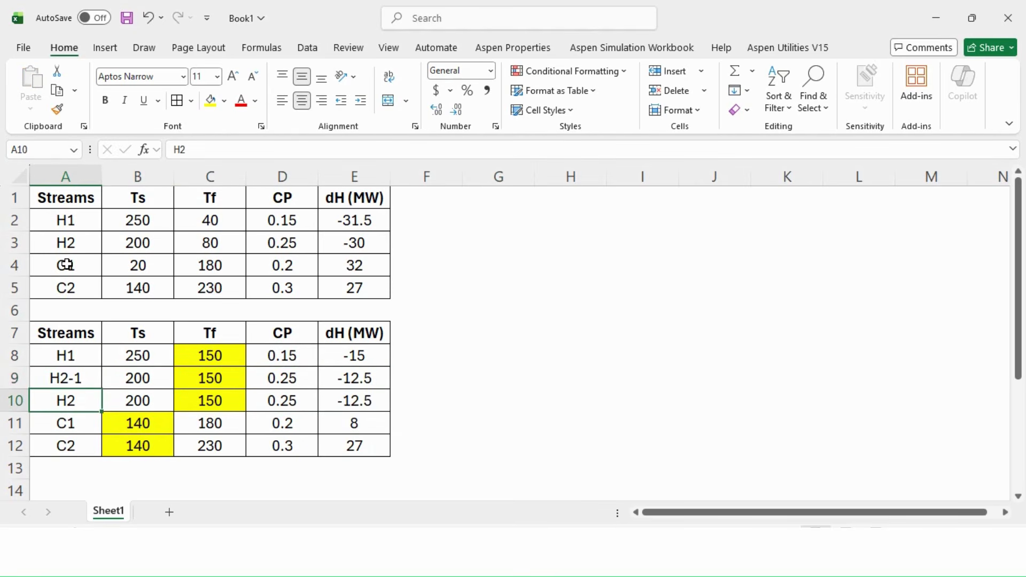
{"action": "key", "text": "F2"}
{"action": "type", "text": "-1"}
{"action": "key", "text": "BackSpace"}
{"action": "key", "text": "BackSpace"}
{"action": "type", "text": "-2"}
{"action": "key", "text": "Return"}
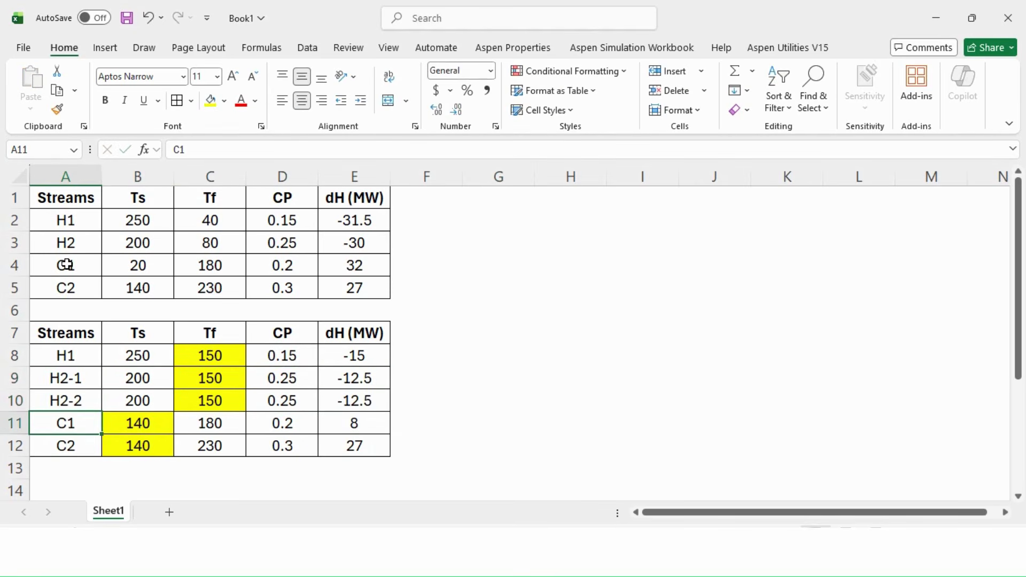
Set the CP of both H2-1 and H2-2 to 0.125.
{"action": "key", "text": "Up"}
{"action": "key", "text": "Right"}
{"action": "key", "text": "Right"}
{"action": "key", "text": "Right"}
{"action": "key", "text": "Up"}
{"action": "type", "text": "0.12"}
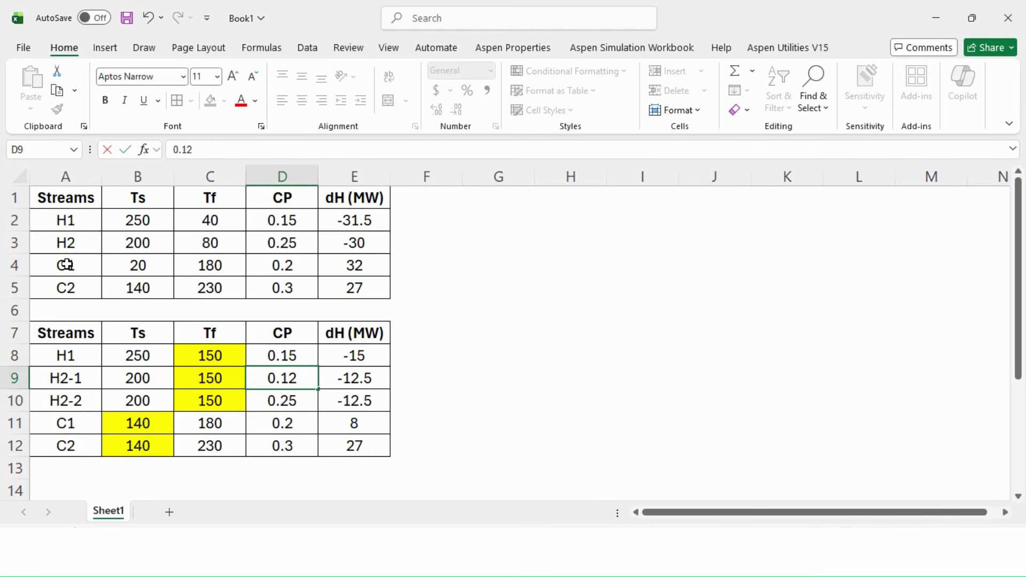
{"action": "type", "text": "5"}
{"action": "key", "text": "Return"}
{"action": "type", "text": "0.125"}
{"action": "key", "text": "Return"}
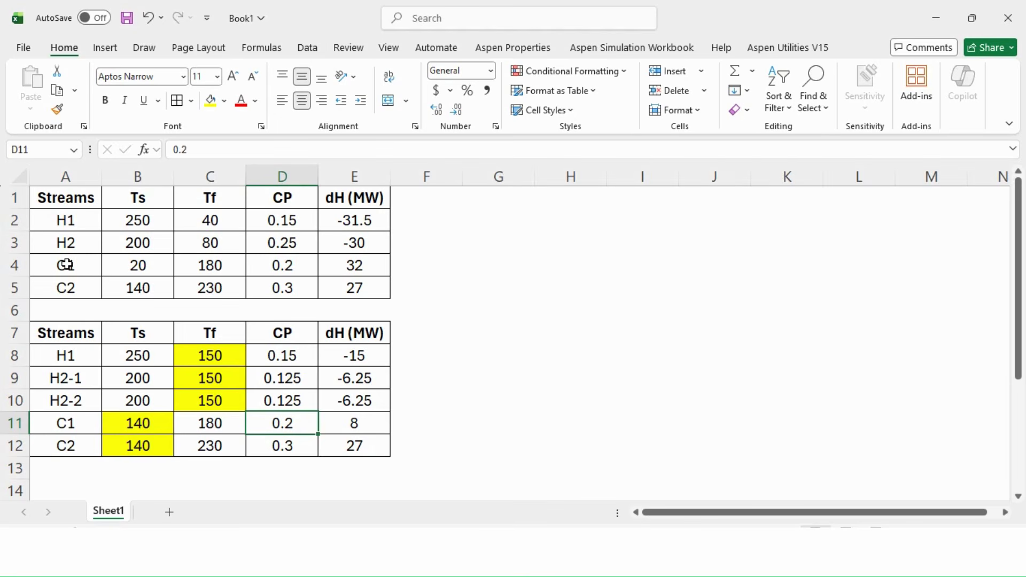
{"action": "key", "text": "Left"}
{"action": "key", "text": "Left"}
{"action": "key", "text": "Left"}
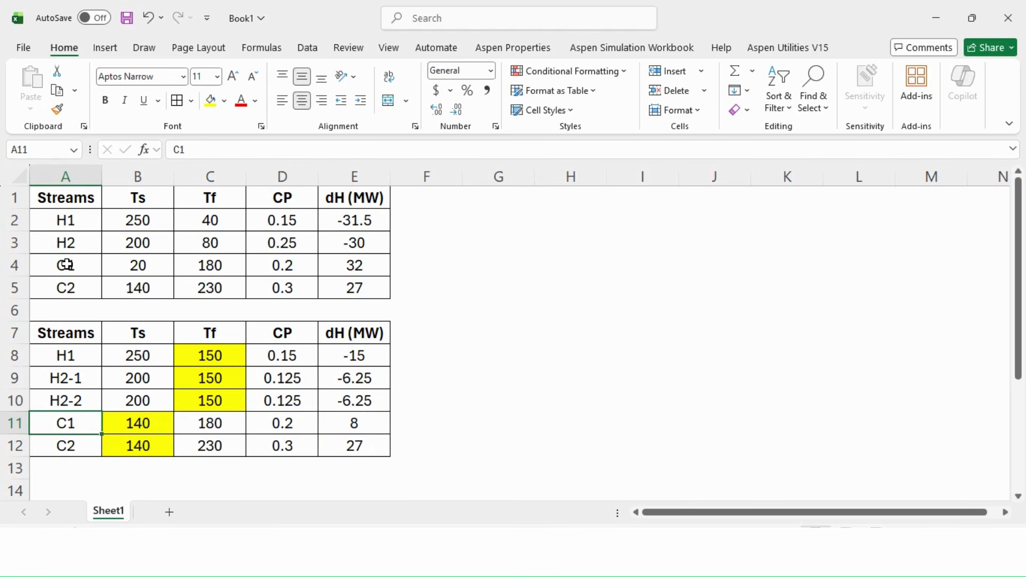
{"action": "key", "text": "Down"}
{"action": "key", "text": "Right"}
{"action": "key", "text": "Right"}
{"action": "key", "text": "Right"}
{"action": "key", "text": "Up"}
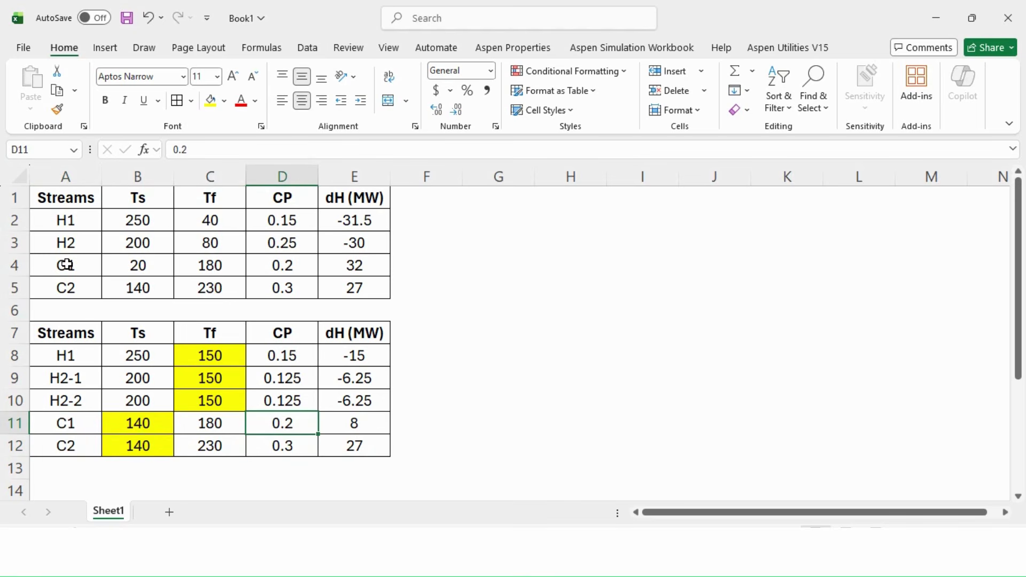
Copy the C2 stream data of the lower table into the row directly beneath it.
{"action": "key", "text": "Down"}
{"action": "key", "text": "Left"}
{"action": "key", "text": "Left"}
{"action": "key", "text": "Left"}
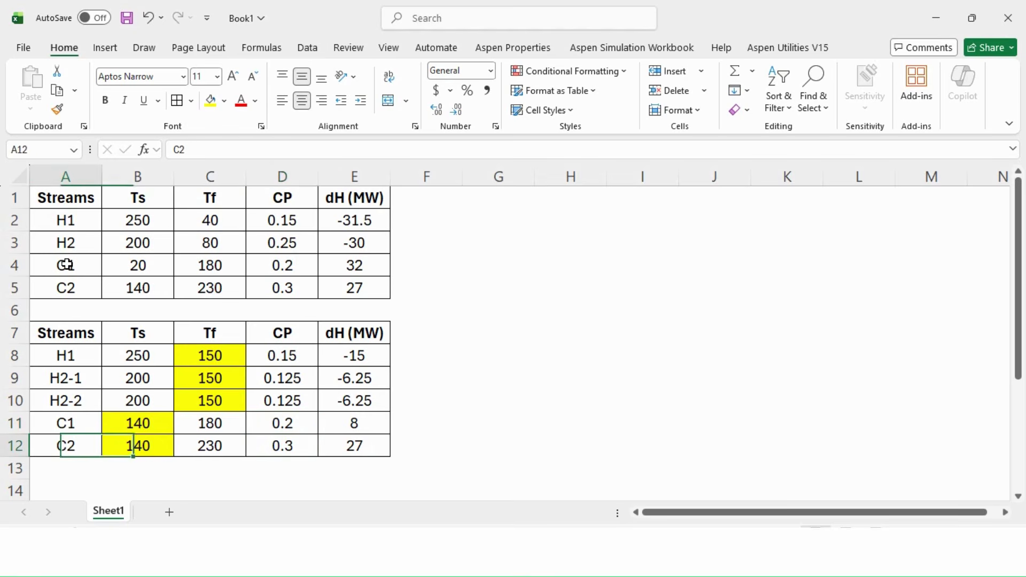
{"action": "key", "text": "shift+ctrl+Right"}
{"action": "key", "text": "ctrl+c"}
{"action": "key", "text": "Down"}
{"action": "key", "text": "ctrl+v"}
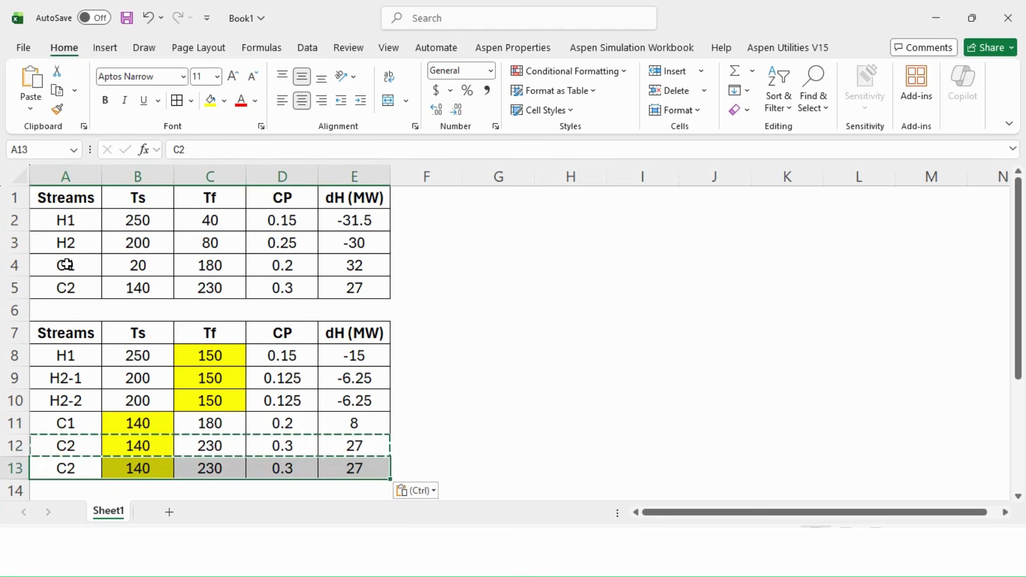
Rename the two C2 rows in the lower table as C2-1 and C2-2.
{"action": "key", "text": "Up"}
{"action": "key", "text": "F2"}
{"action": "type", "text": "-1"}
{"action": "key", "text": "Return"}
{"action": "key", "text": "F2"}
{"action": "type", "text": "-2"}
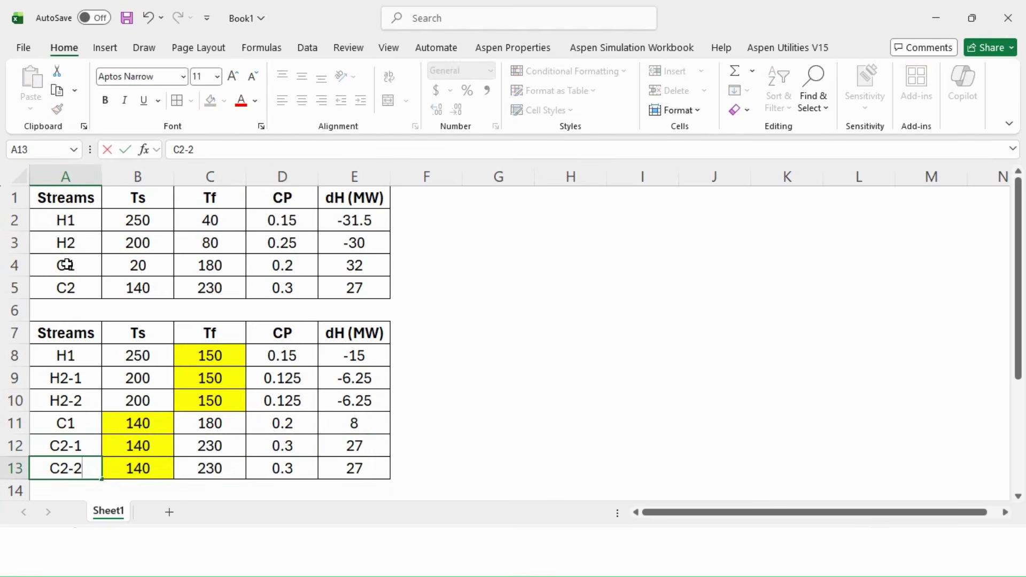
{"action": "key", "text": "Return"}
Set the CP of both C2-1 and C2-2 to 0.15.
{"action": "key", "text": "Up"}
{"action": "key", "text": "Right"}
{"action": "key", "text": "Right"}
{"action": "key", "text": "Right"}
{"action": "key", "text": "Up"}
{"action": "type", "text": "0.15"}
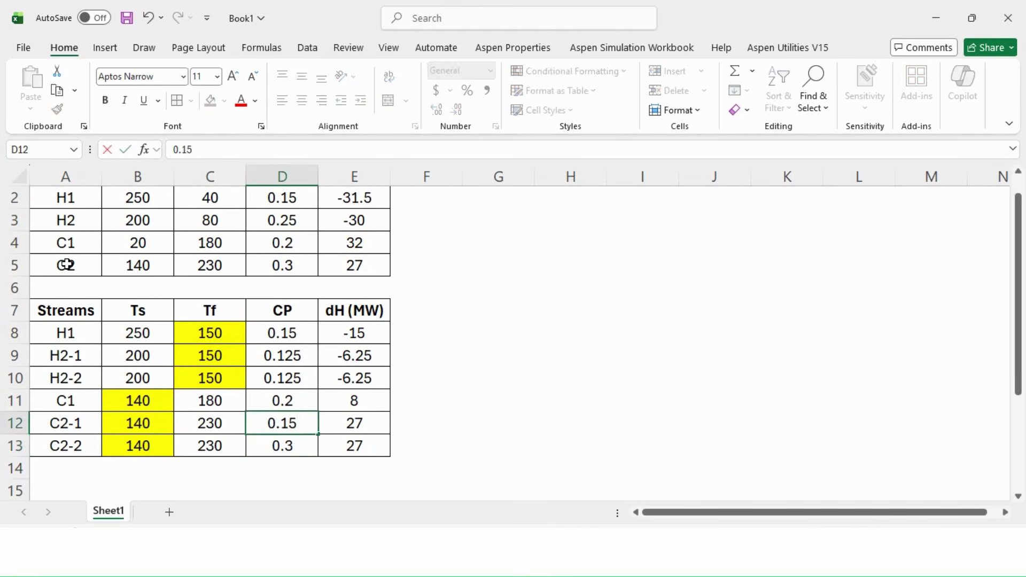
{"action": "key", "text": "Return"}
{"action": "type", "text": "0.15"}
{"action": "key", "text": "Return"}
Compare the CP values of the split hot and cold streams in the lower table for possible pinch matches.
{"action": "key", "text": "Up"}
{"action": "key", "text": "Up"}
{"action": "key", "text": "Up"}
{"action": "key", "text": "Up"}
{"action": "key", "text": "Up"}
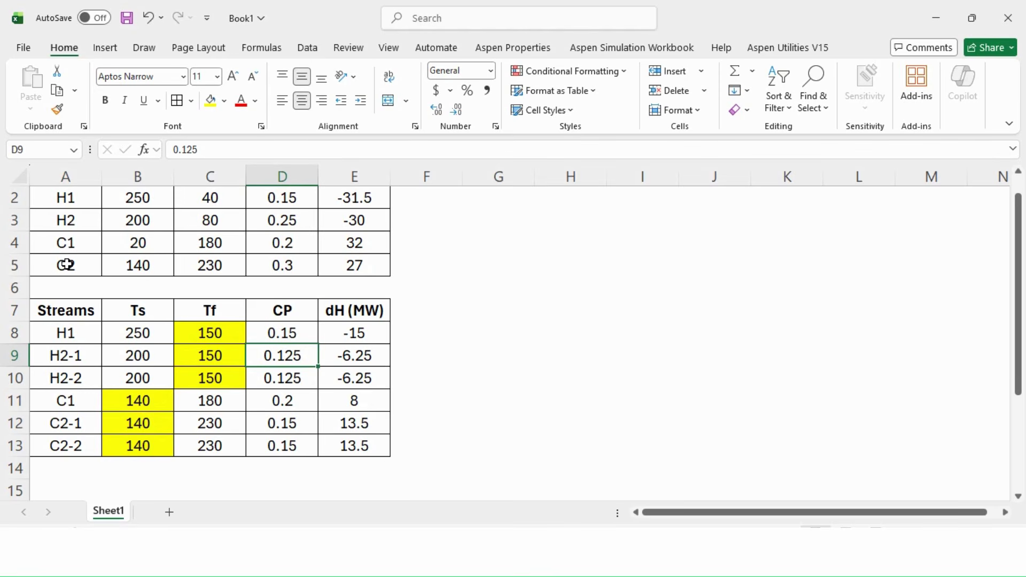
{"action": "key", "text": "Up"}
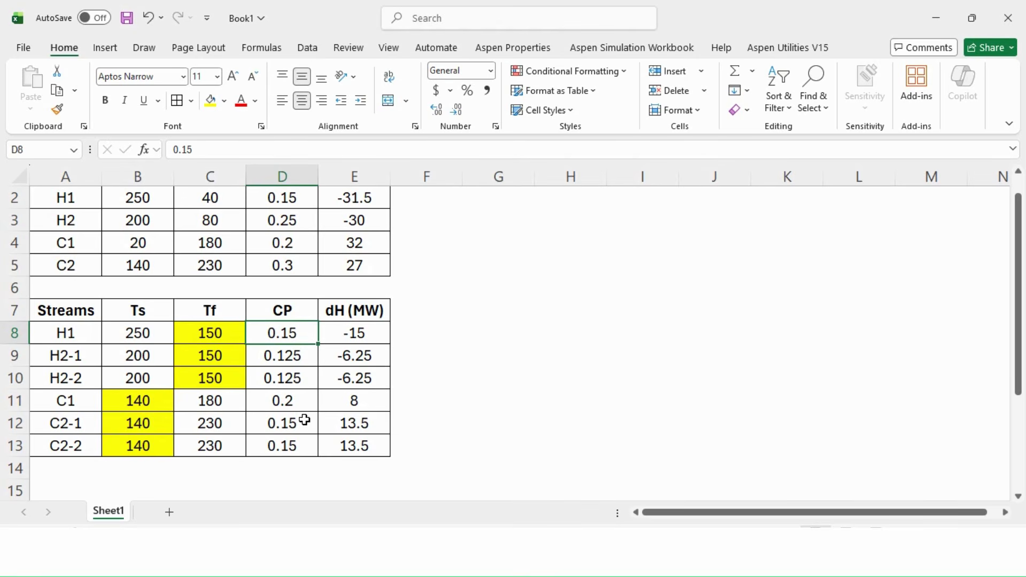
{"action": "key", "text": "Up"}
{"action": "key", "text": "Up"}
{"action": "key", "text": "Up"}
{"action": "key", "text": "Up"}
{"action": "key", "text": "Up"}
{"action": "key", "text": "Up"}
{"action": "key", "text": "Up"}
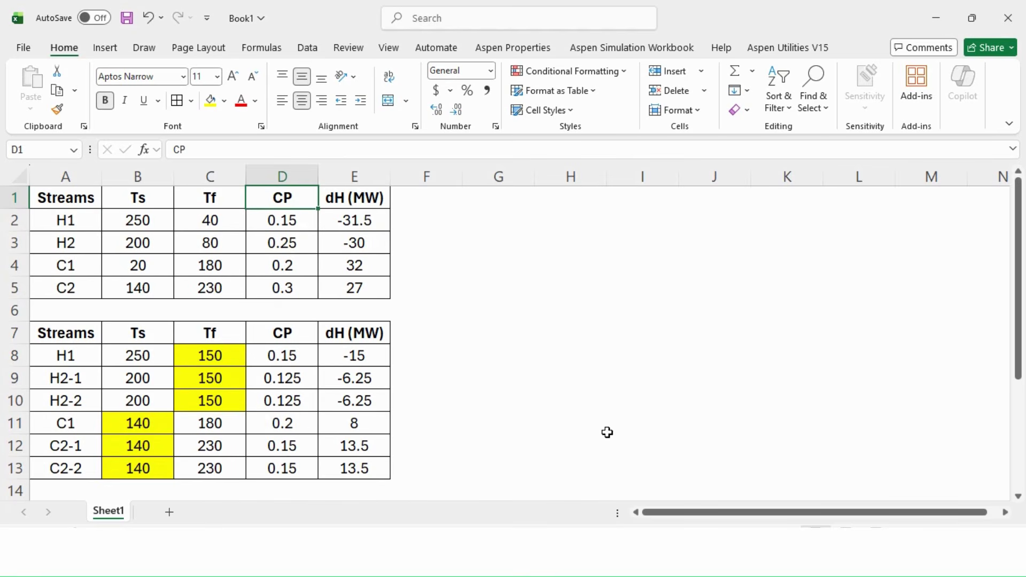
Switch to Aspen Energy Analyzer and add a stream split to both H2 and C2 on the grid diagram.
{"action": "left_click", "coordinate": [641, 563]}
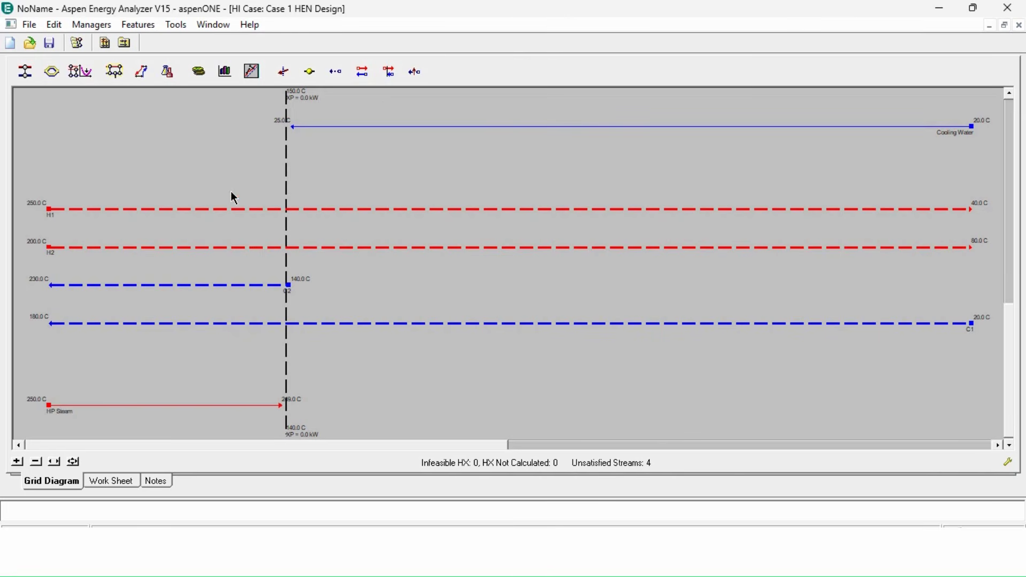
{"action": "left_click", "coordinate": [55, 74]}
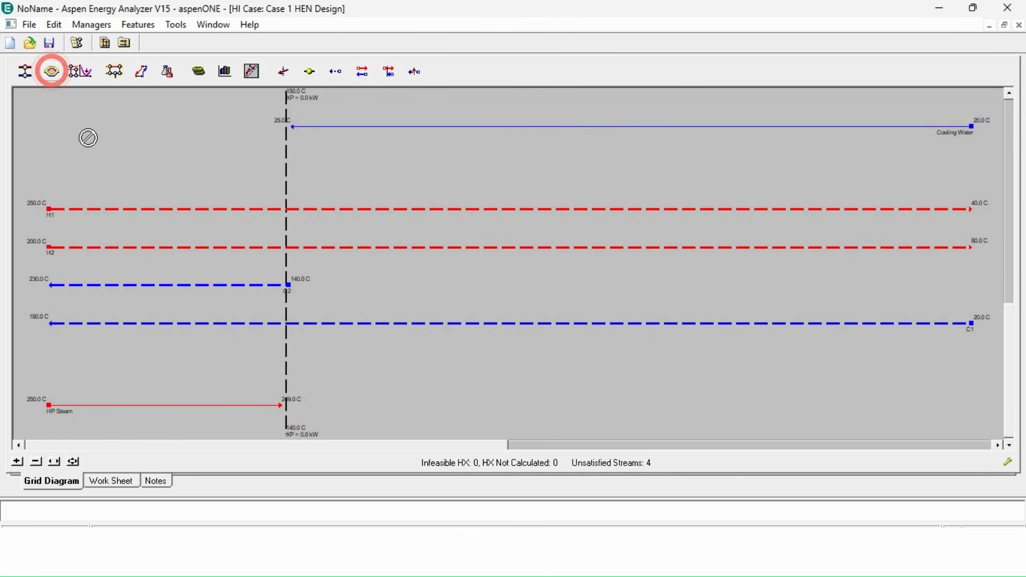
{"action": "left_click", "coordinate": [156, 246]}
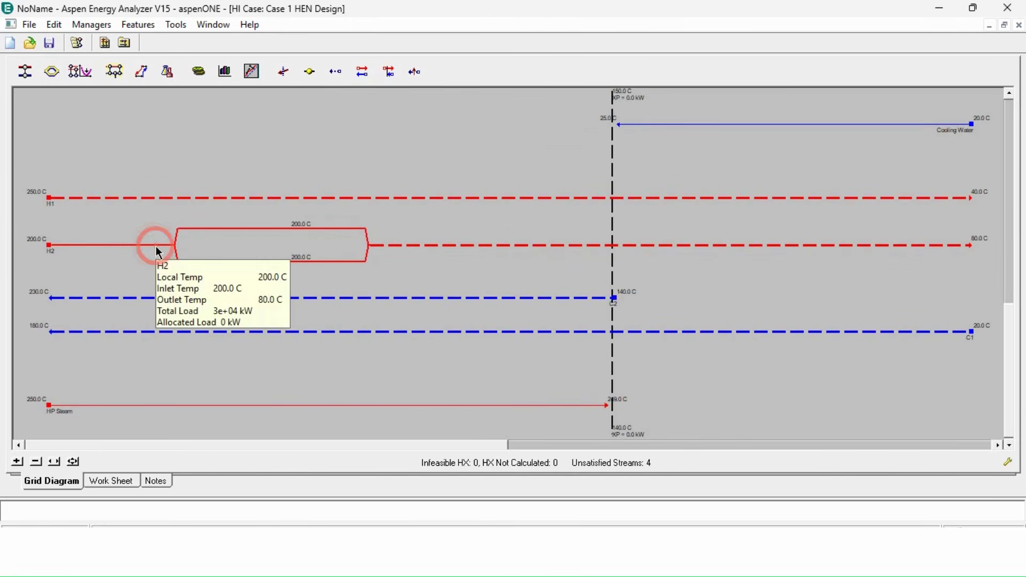
{"action": "left_click", "coordinate": [51, 72]}
{"action": "left_click", "coordinate": [304, 297]}
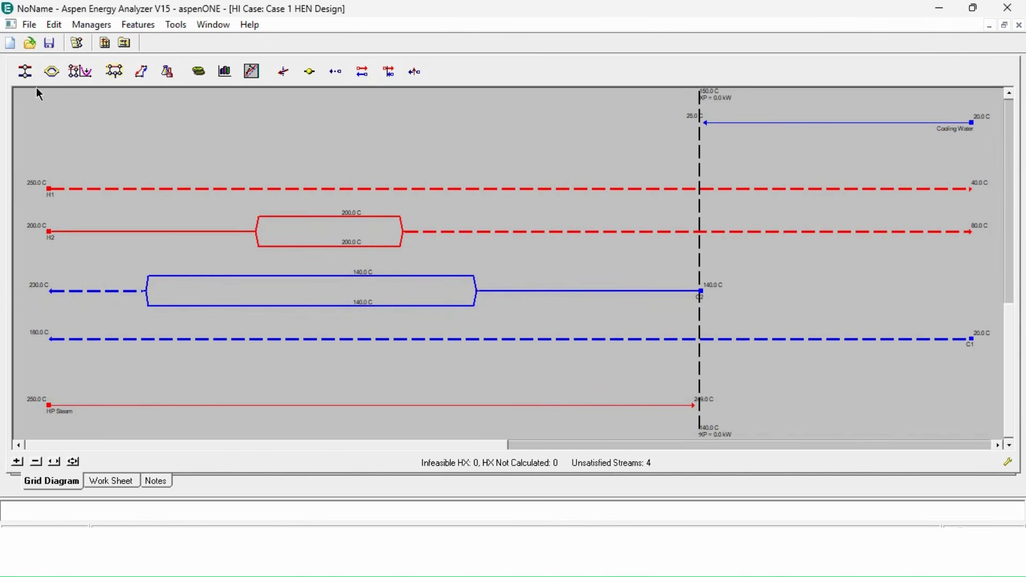
Add a heat exchanger matching the upper H2 branch with a C2 branch, checking the H2-1 and C2-1 rows in Excel.
{"action": "left_click", "coordinate": [24, 77]}
{"action": "left_click", "coordinate": [306, 218]}
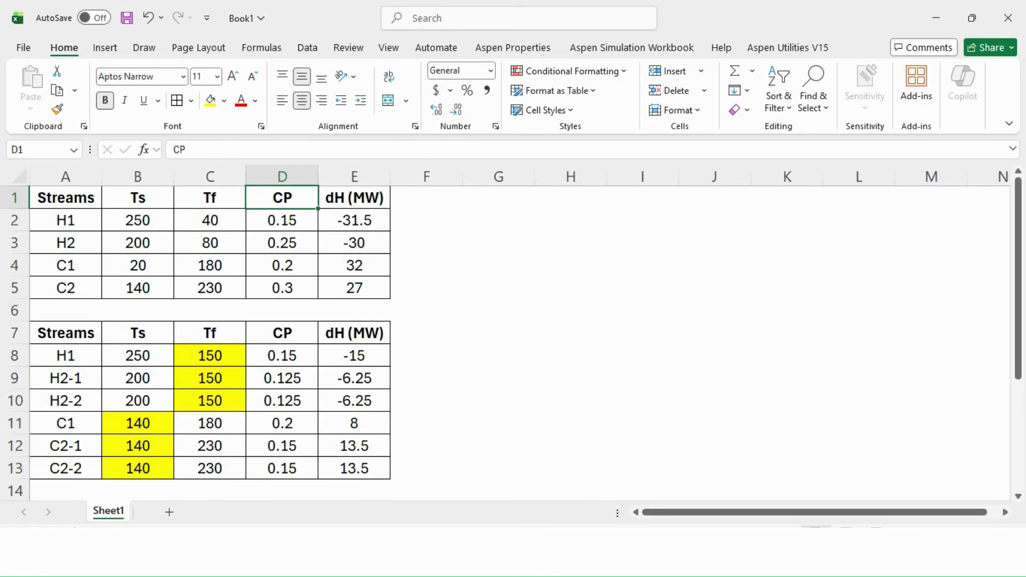
{"action": "left_click_drag", "start_coordinate": [62, 377], "coordinate": [338, 375]}
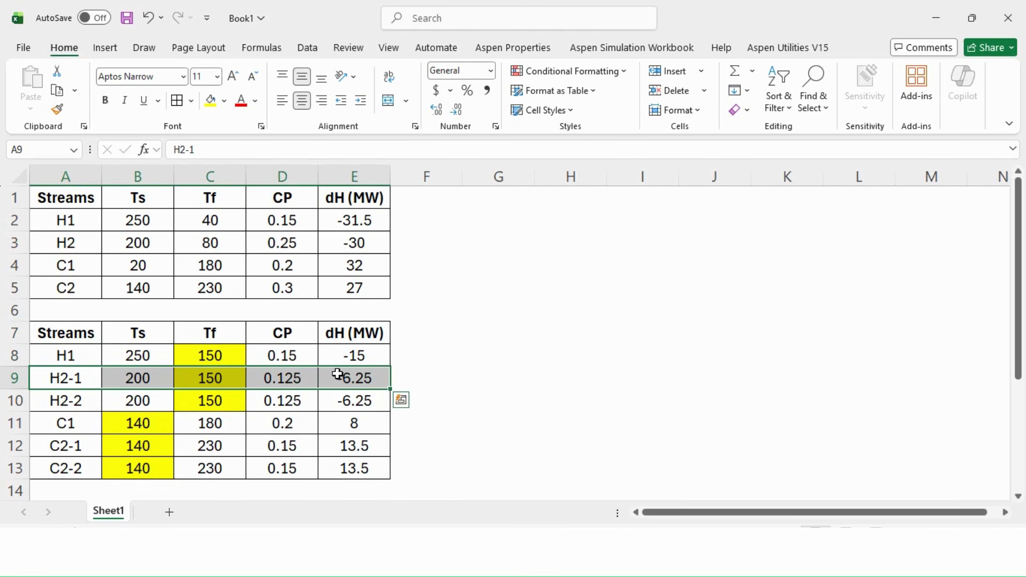
{"action": "left_click_drag", "start_coordinate": [81, 450], "coordinate": [336, 446]}
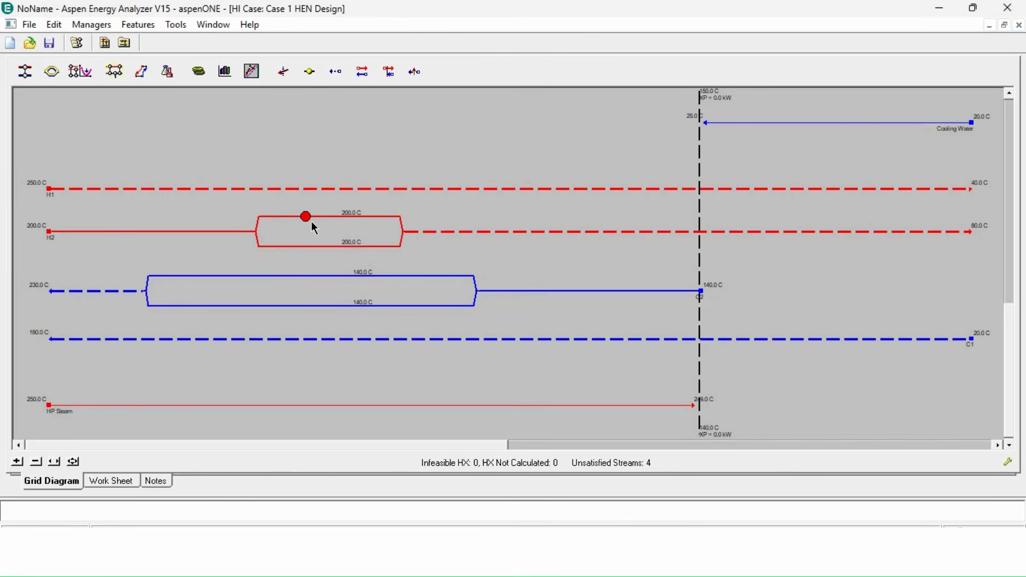
{"action": "left_click_drag", "start_coordinate": [306, 216], "coordinate": [324, 277]}
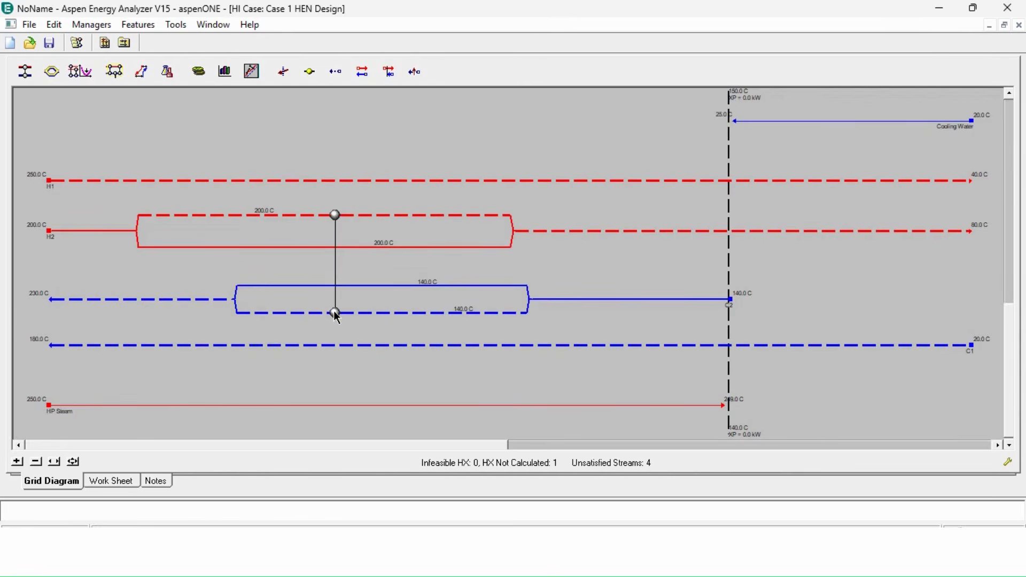
Specify the first H2–C2 branch exchanger with both inlet temperatures tied and a hot outlet temperature of 150 °C.
{"action": "double_click", "coordinate": [335, 313]}
{"action": "left_click", "coordinate": [205, 228]}
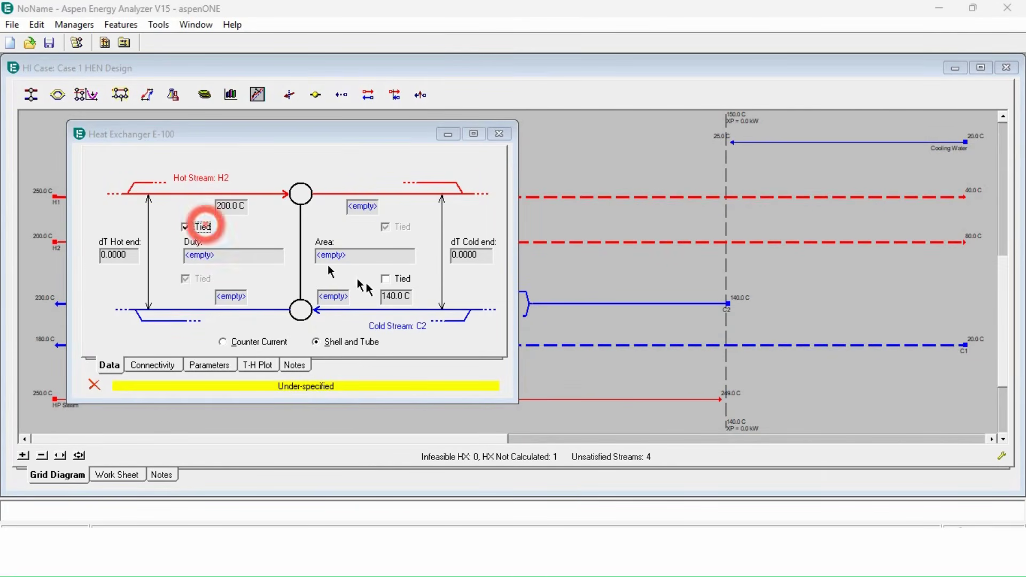
{"action": "left_click", "coordinate": [401, 278]}
{"action": "left_click", "coordinate": [360, 212]}
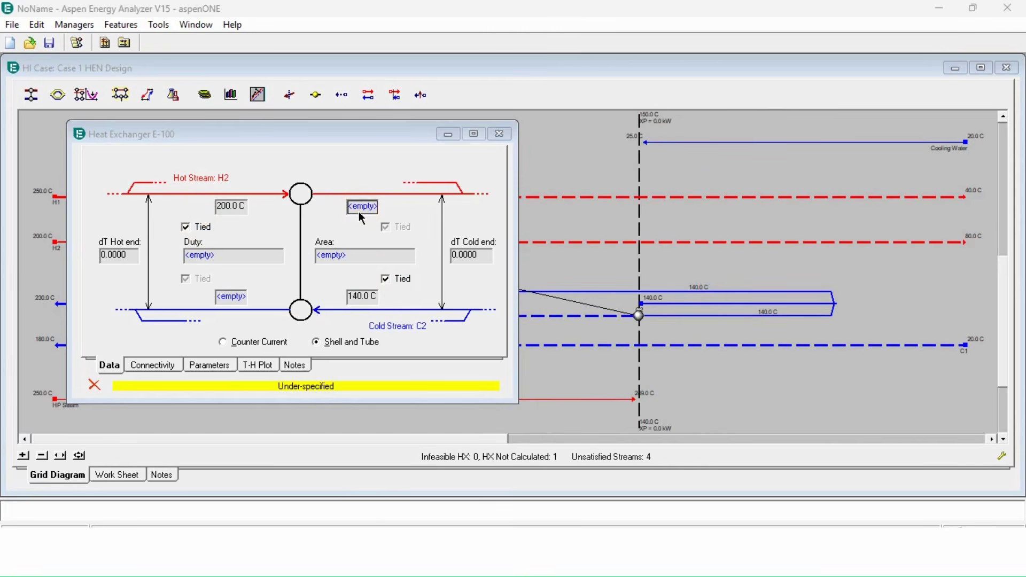
{"action": "type", "text": "150"}
{"action": "key", "text": "Return"}
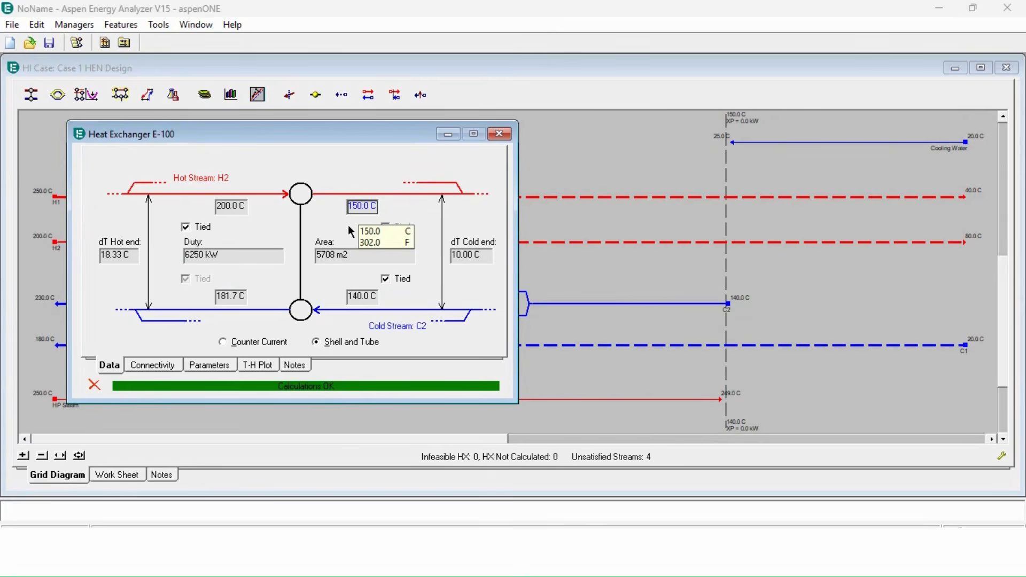
{"action": "left_click", "coordinate": [238, 300]}
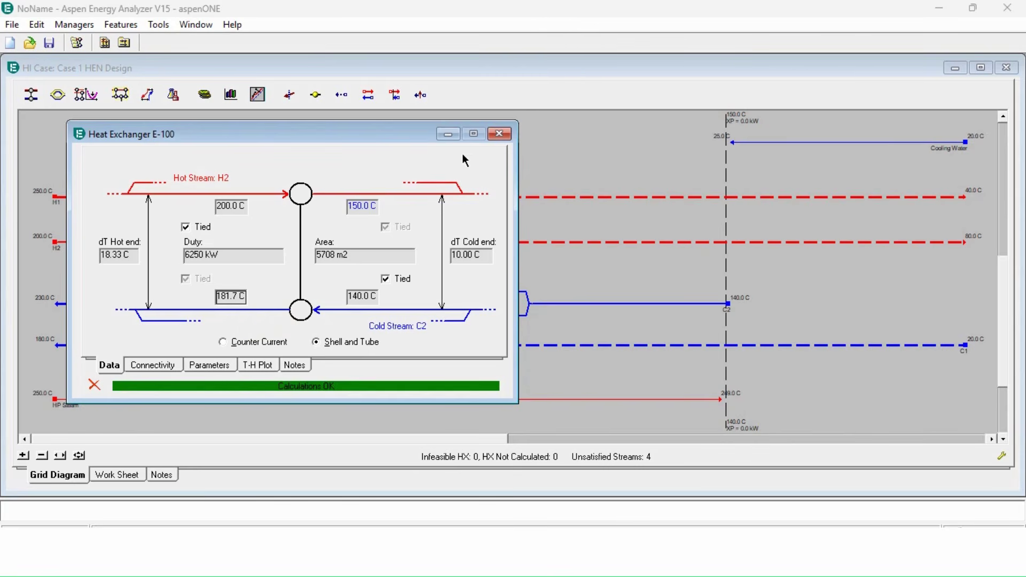
{"action": "left_click", "coordinate": [498, 134]}
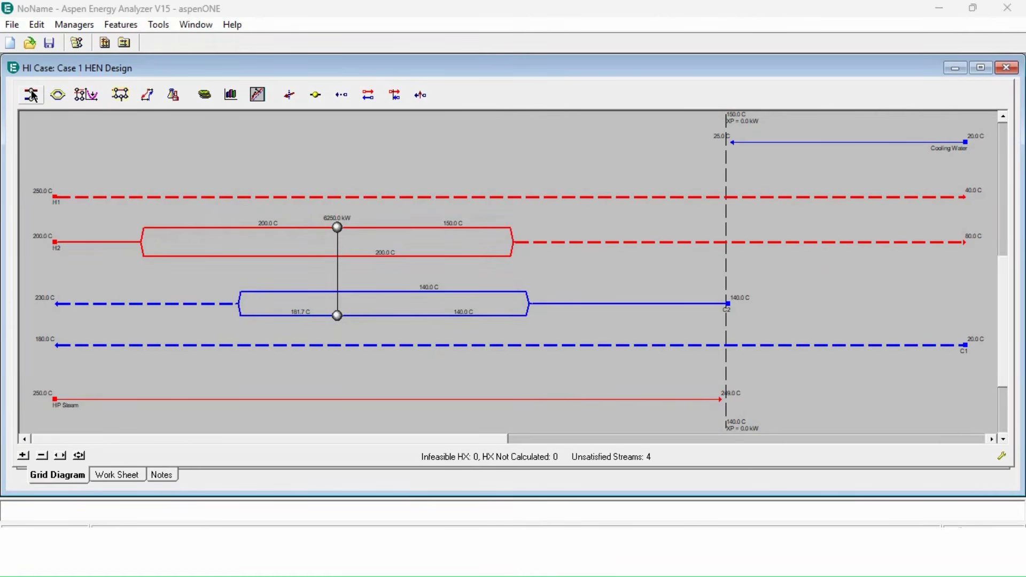
Add a heat exchanger between the unmatched H2 and C2 branches, with both inlets tied and the hot outlet at 150 °C.
{"action": "left_click", "coordinate": [31, 94]}
{"action": "left_click_drag", "start_coordinate": [426, 261], "coordinate": [445, 291]}
{"action": "double_click", "coordinate": [398, 323]}
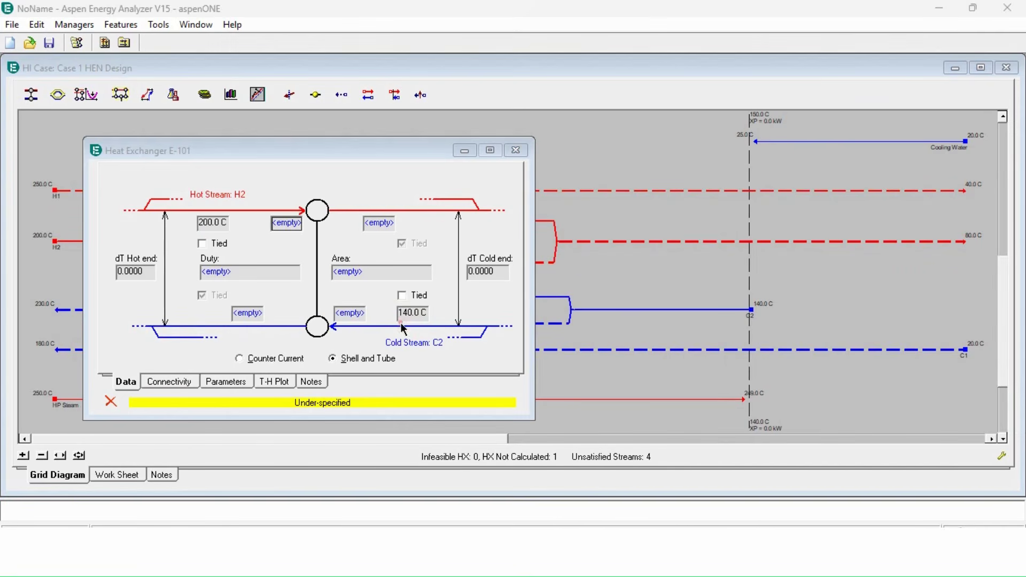
{"action": "left_click", "coordinate": [214, 240]}
{"action": "left_click", "coordinate": [377, 222]}
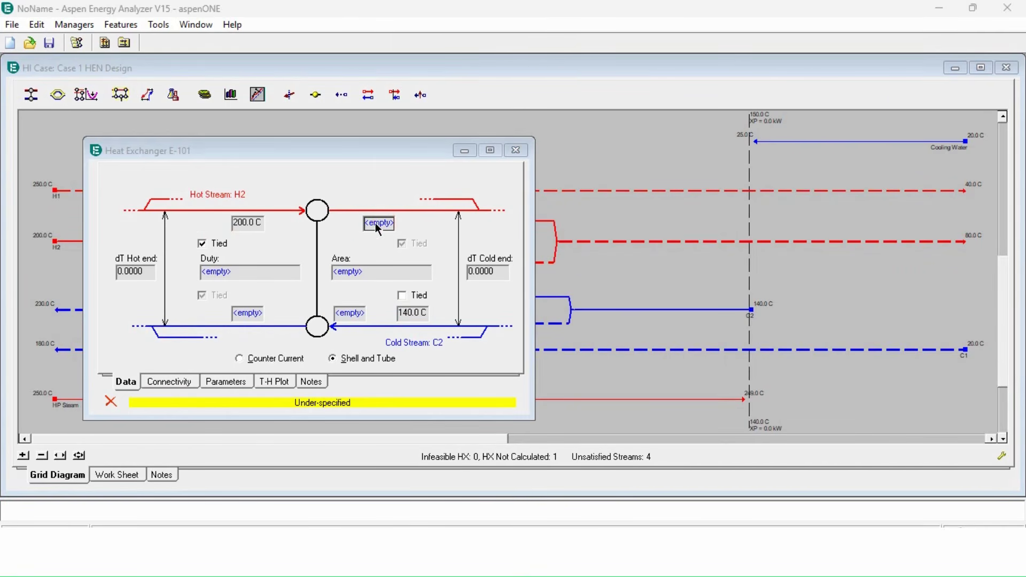
{"action": "type", "text": "150"}
{"action": "key", "text": "Return"}
{"action": "left_click", "coordinate": [414, 296]}
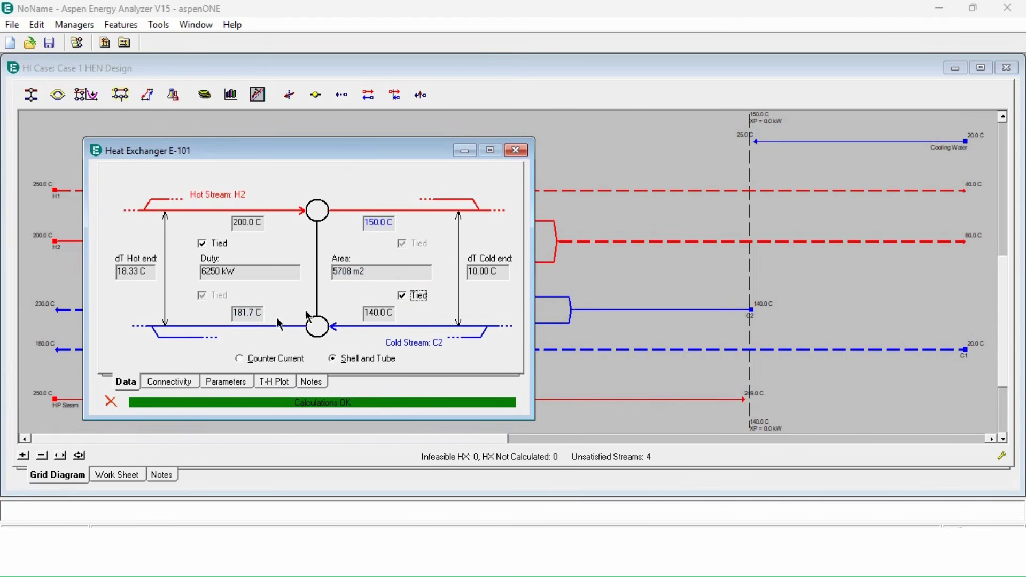
{"action": "left_click", "coordinate": [515, 150]}
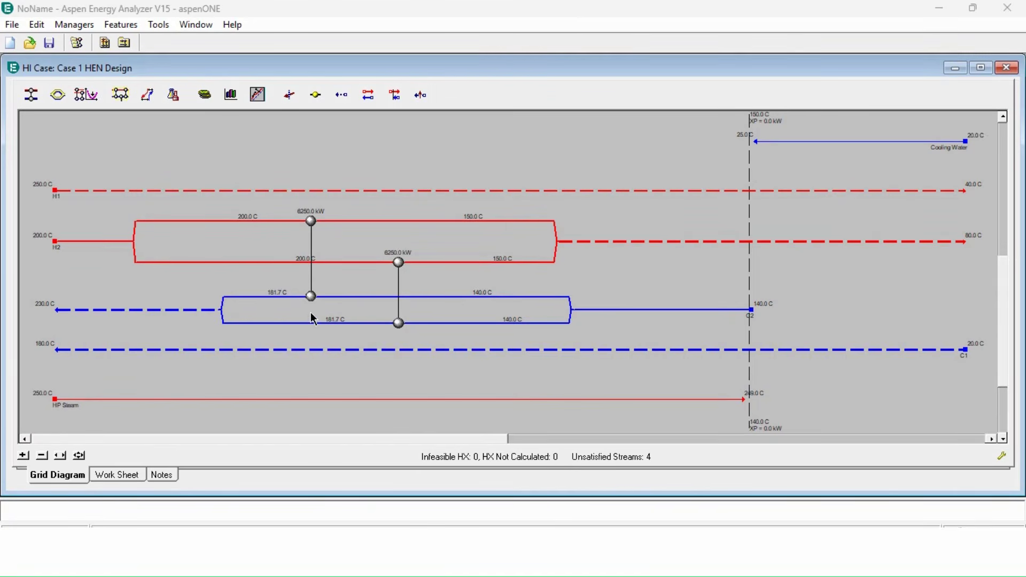
Switch to Excel and colour the text of the H2-1 and H2-2 rows red in the lower table.
{"action": "key", "text": "alt+Tab"}
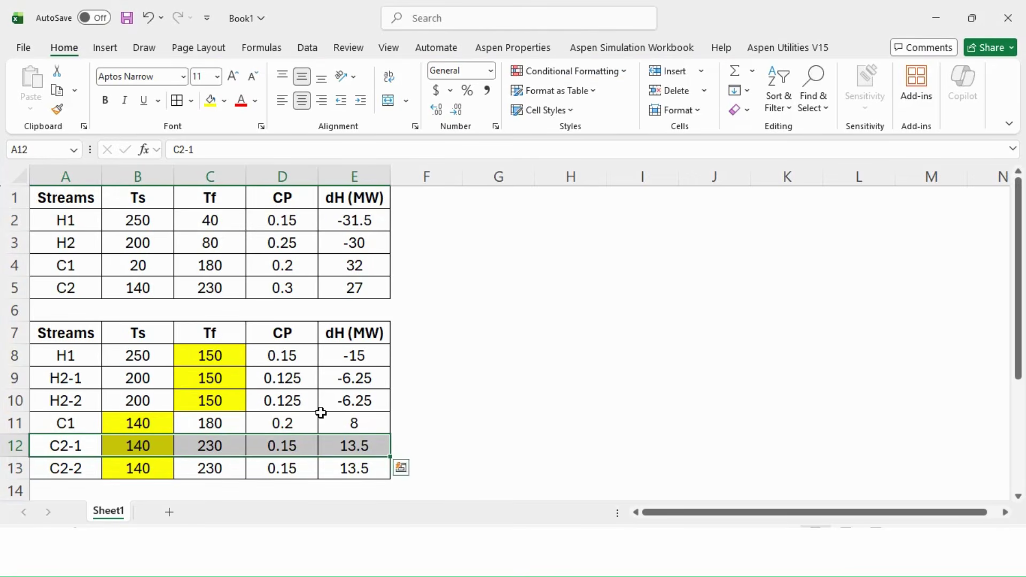
{"action": "left_click_drag", "start_coordinate": [72, 383], "coordinate": [340, 402]}
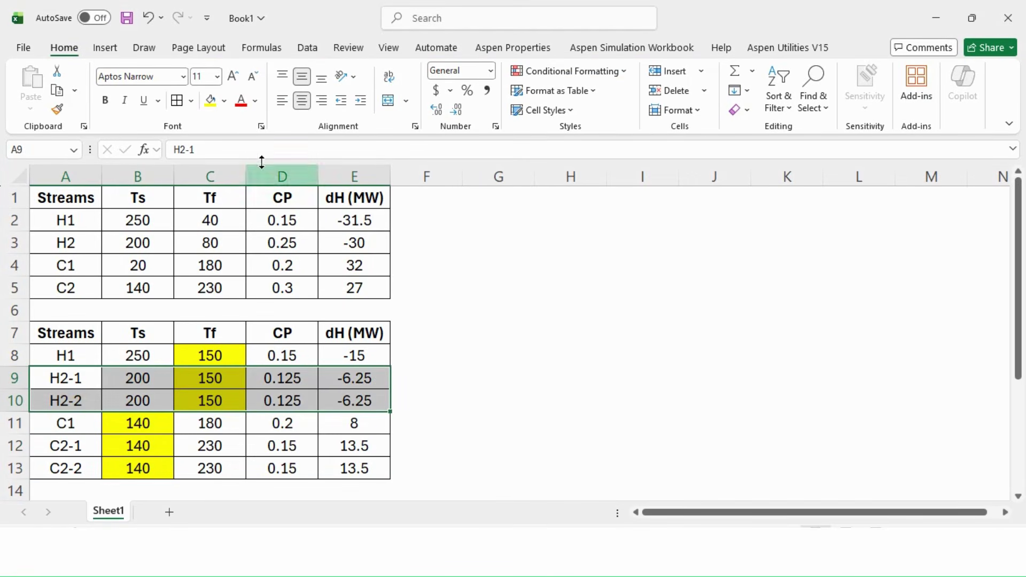
{"action": "left_click", "coordinate": [241, 100]}
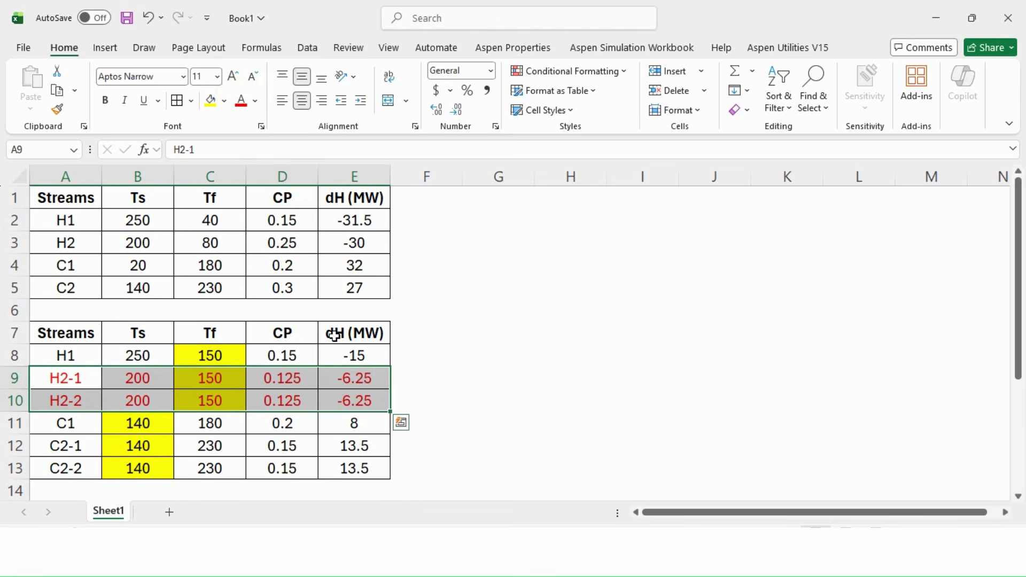
Calculate C2-1's remaining heat duty beside its row in F12 with the formula =E12+E9.
{"action": "left_click", "coordinate": [409, 443]}
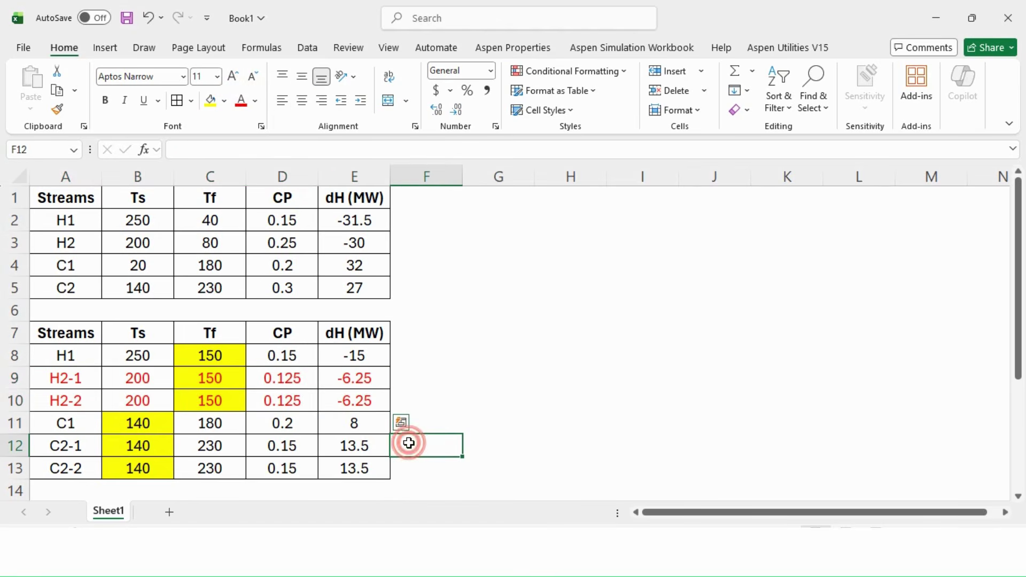
{"action": "type", "text": "="}
{"action": "key", "text": "Left"}
{"action": "type", "text": "+"}
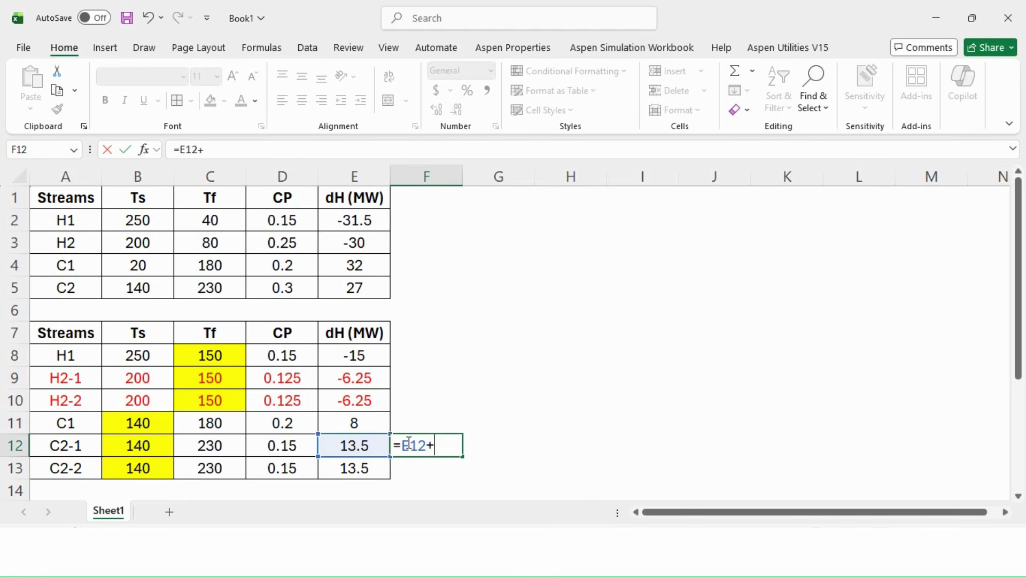
{"action": "key", "text": "Up"}
{"action": "key", "text": "Up"}
{"action": "key", "text": "Up"}
{"action": "key", "text": "Left"}
{"action": "key", "text": "Return"}
Copy the remaining-duty formula from F12 to F13 for stream C2-2.
{"action": "left_click", "coordinate": [408, 443]}
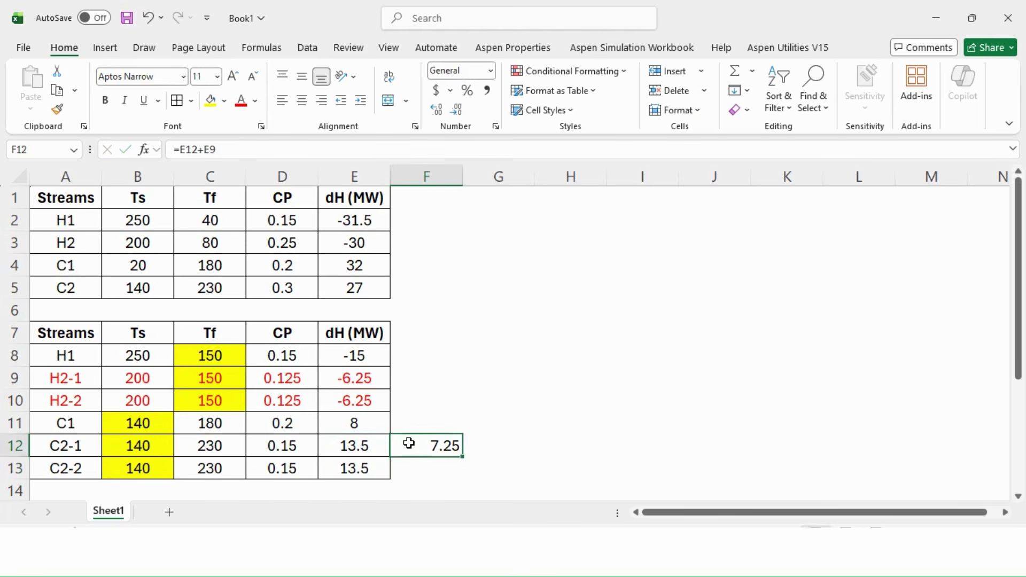
{"action": "key", "text": "ctrl+c"}
{"action": "key", "text": "Down"}
{"action": "key", "text": "ctrl+v"}
{"action": "key", "text": "Escape"}
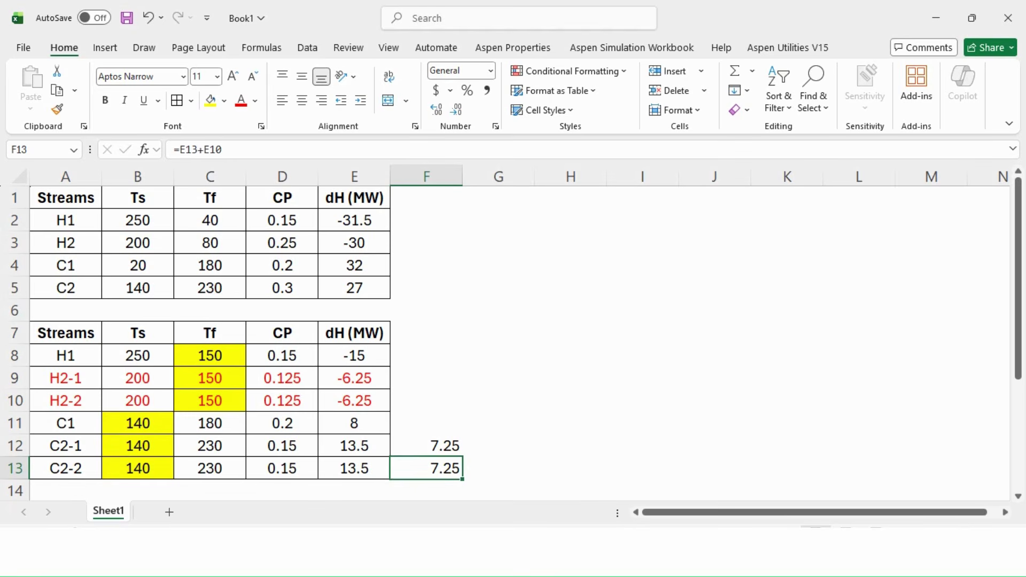
Switch to Aspen Energy Analyzer and add a heat exchanger between H1 and C1 above the pinch.
{"action": "left_click", "coordinate": [648, 564]}
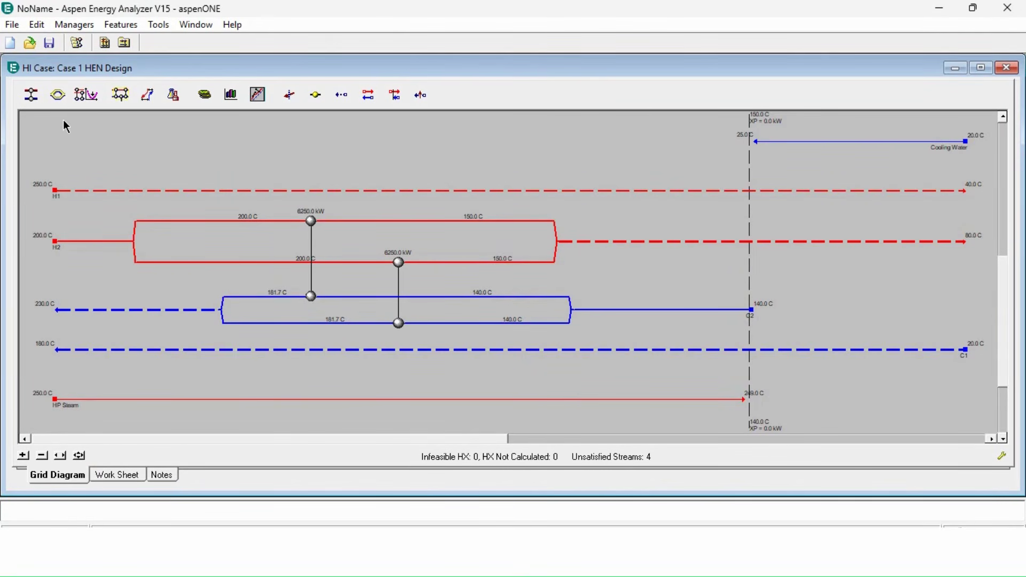
{"action": "left_click", "coordinate": [31, 95]}
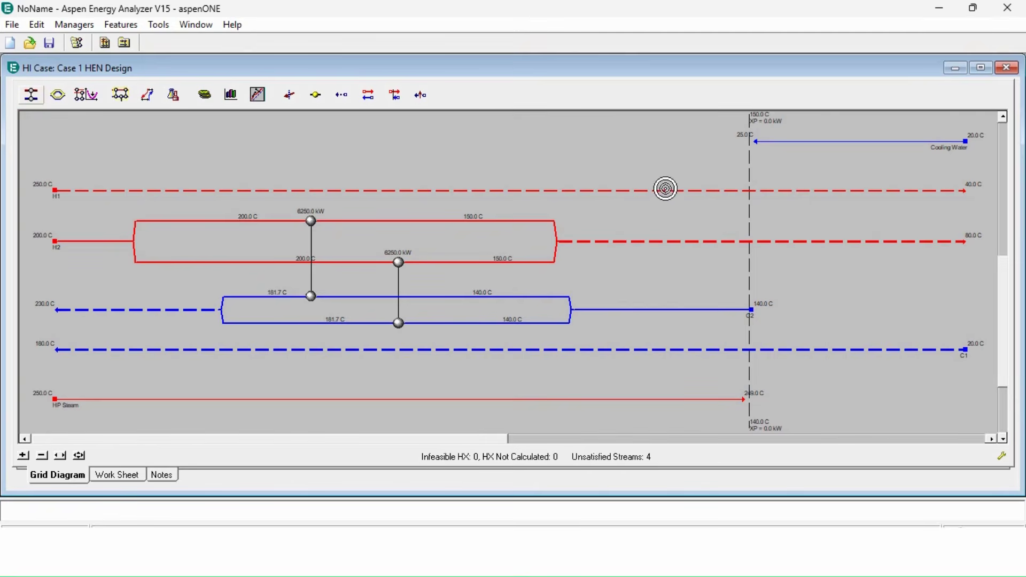
{"action": "left_click_drag", "start_coordinate": [666, 190], "coordinate": [684, 351]}
Set the H1–C1 exchanger's cold inlet temperature to 140 °C and tie its cold outlet to the C1 target.
{"action": "double_click", "coordinate": [609, 350]}
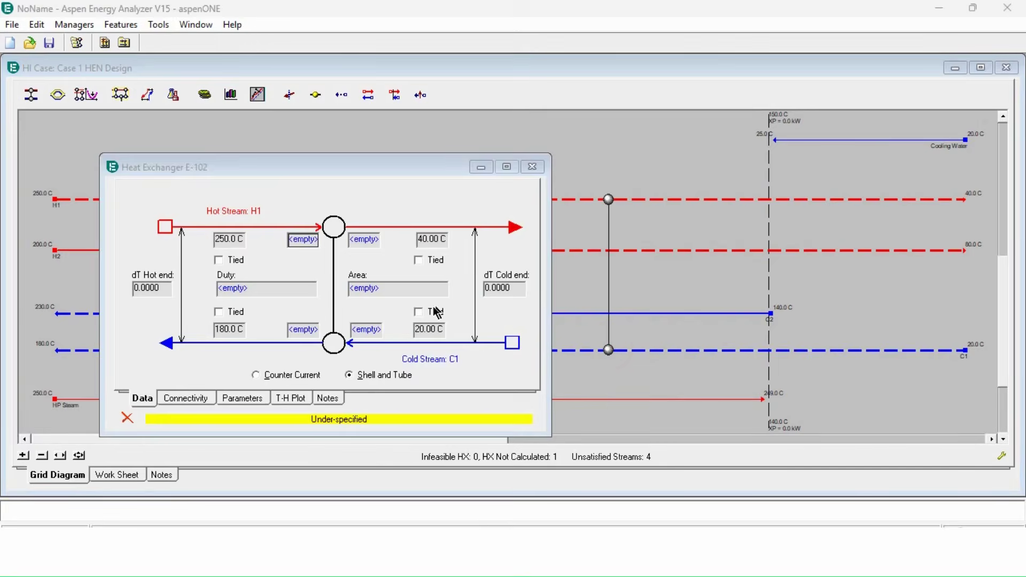
{"action": "left_click", "coordinate": [366, 330]}
{"action": "type", "text": "140"}
{"action": "key", "text": "Return"}
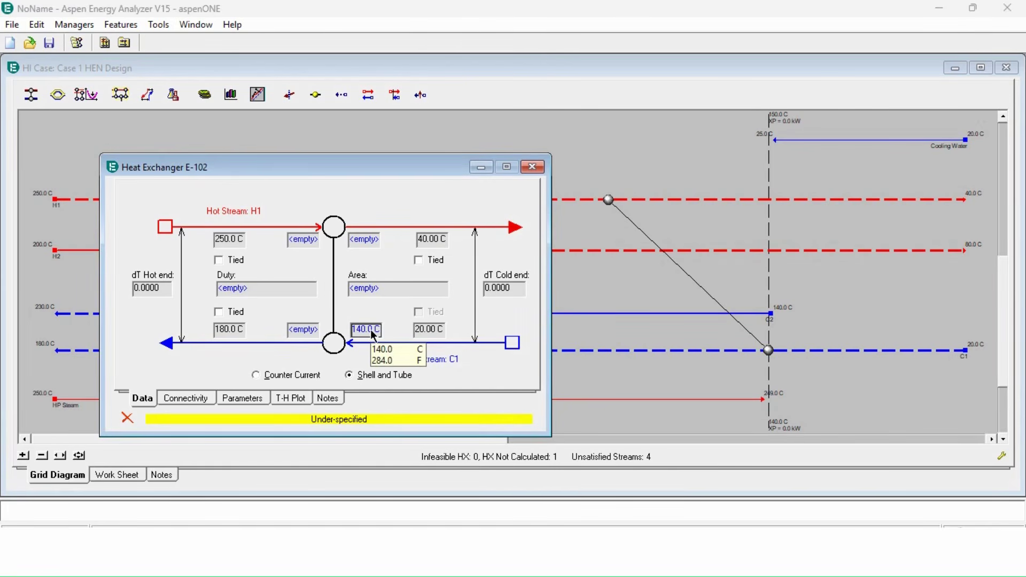
{"action": "left_click", "coordinate": [233, 312]}
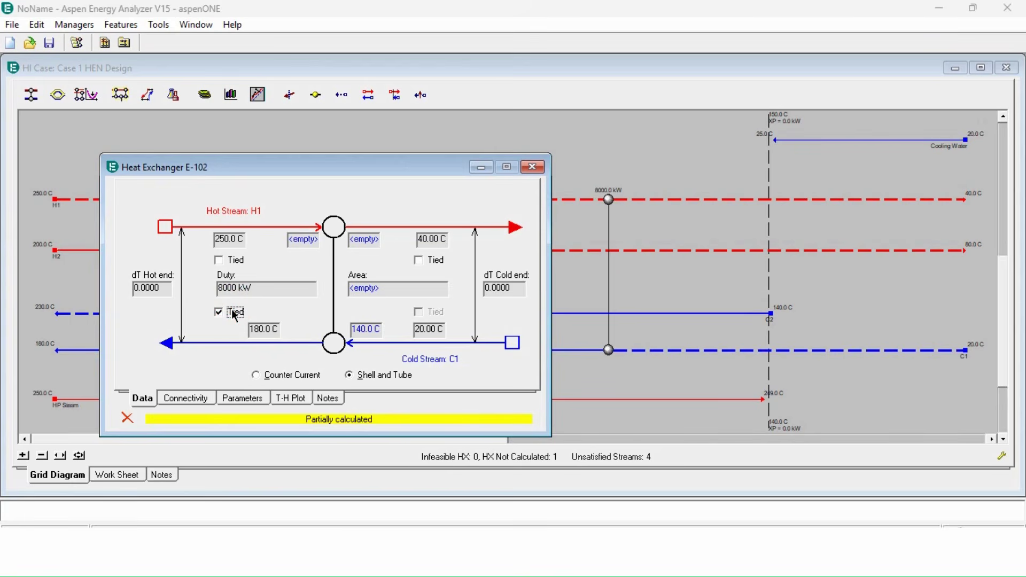
Try tying the H1–C1 exchanger's hot inlet to the H1 supply temperature and release the tie again.
{"action": "left_click", "coordinate": [239, 261]}
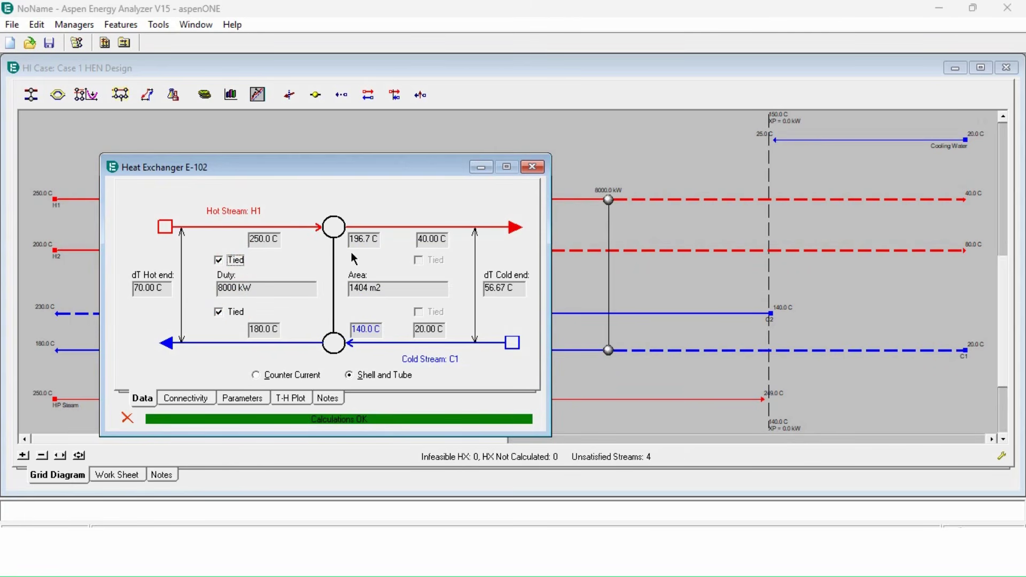
{"action": "mouse_move", "coordinate": [361, 242]}
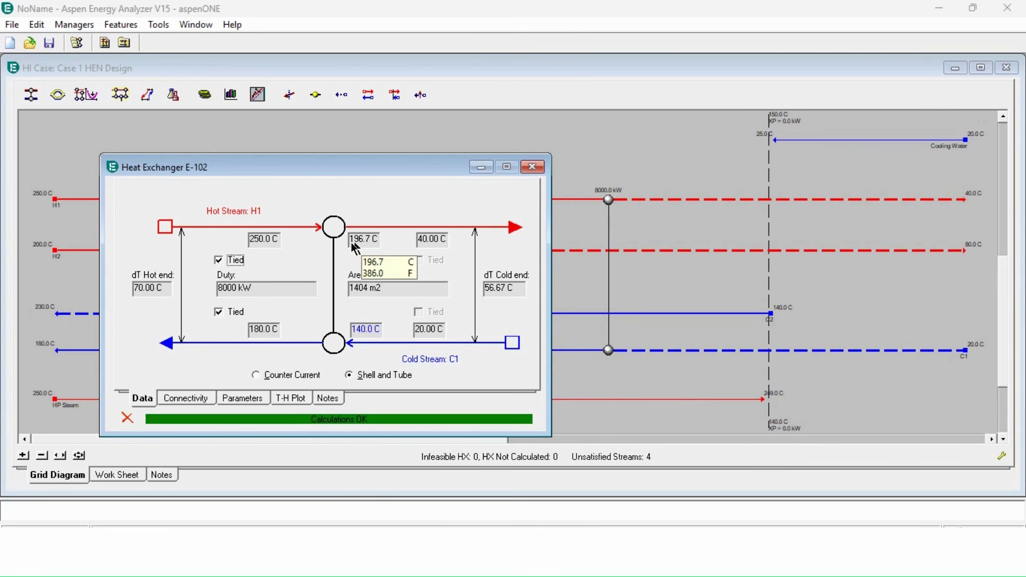
{"action": "left_click", "coordinate": [219, 260]}
Set the H1–C1 exchanger's hot outlet temperature to 150 °C and close its data window.
{"action": "left_click", "coordinate": [367, 239]}
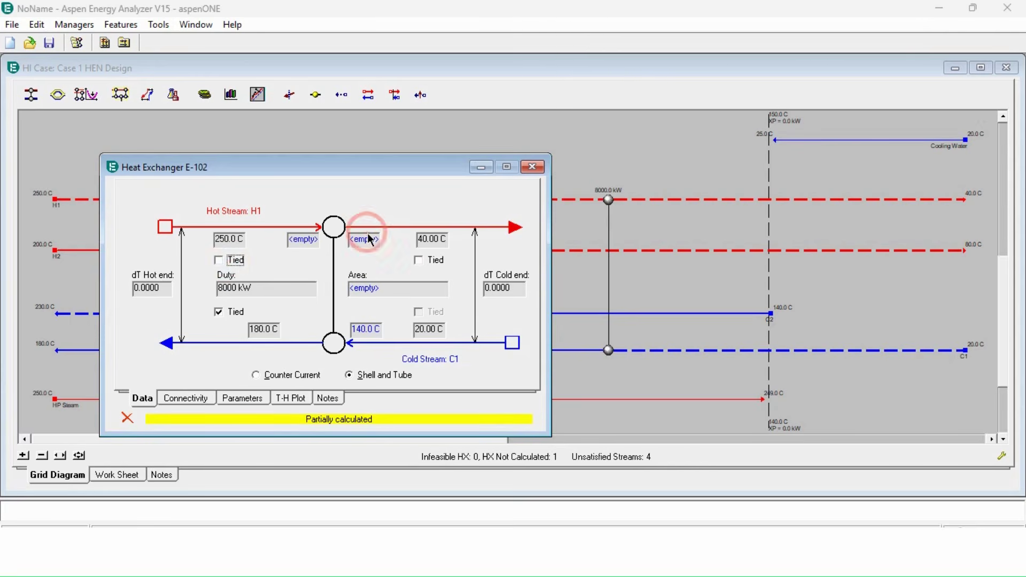
{"action": "type", "text": "150.0 C"}
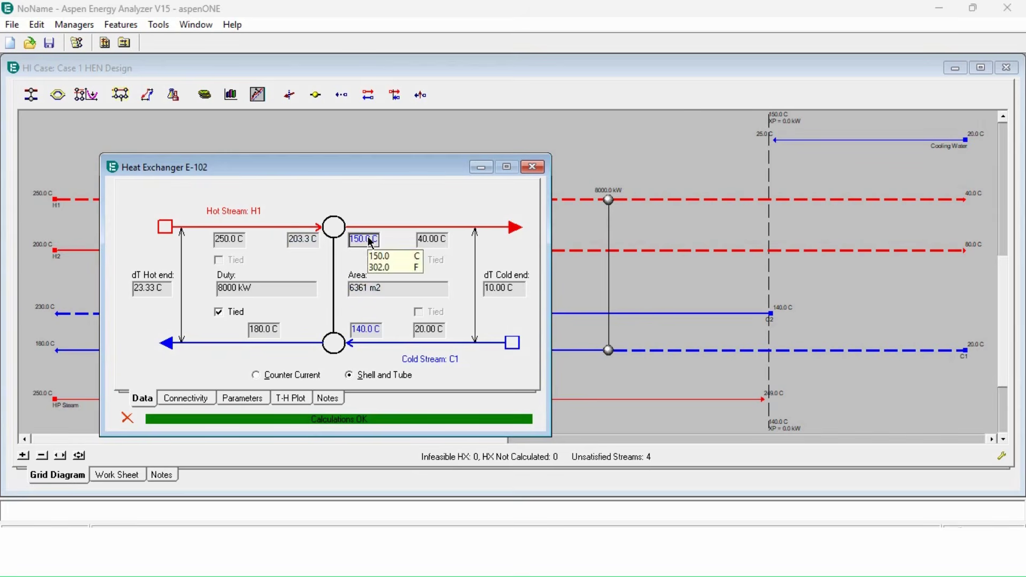
{"action": "mouse_move", "coordinate": [316, 241]}
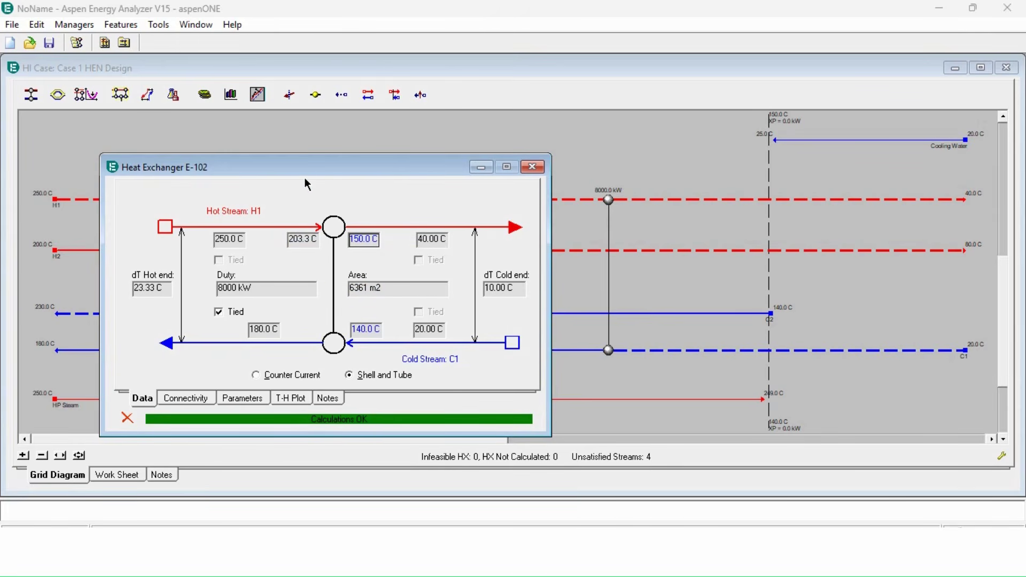
{"action": "left_click_drag", "start_coordinate": [327, 168], "coordinate": [422, 141]}
{"action": "mouse_move", "coordinate": [45, 316]}
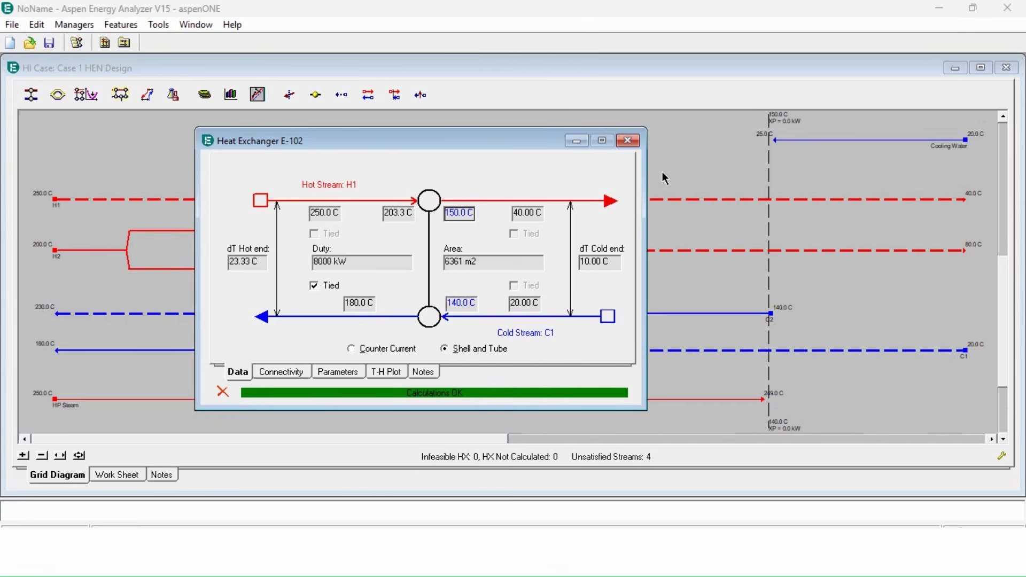
{"action": "left_click", "coordinate": [627, 141]}
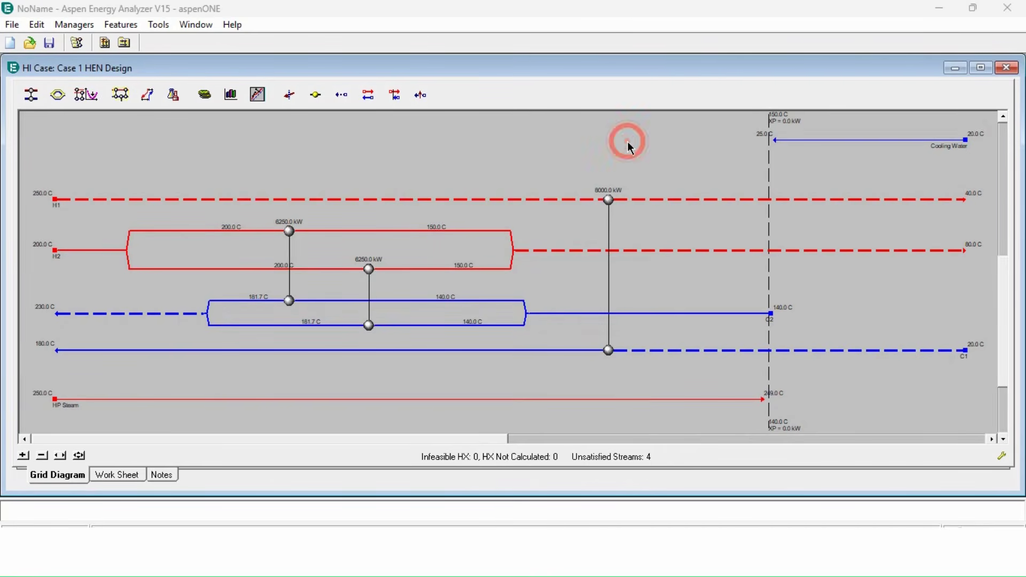
Add a heat exchanger between the start of H1 and the unsplit hot end of C2, tying both H1 temperatures and the C2 inlet.
{"action": "left_click", "coordinate": [31, 98]}
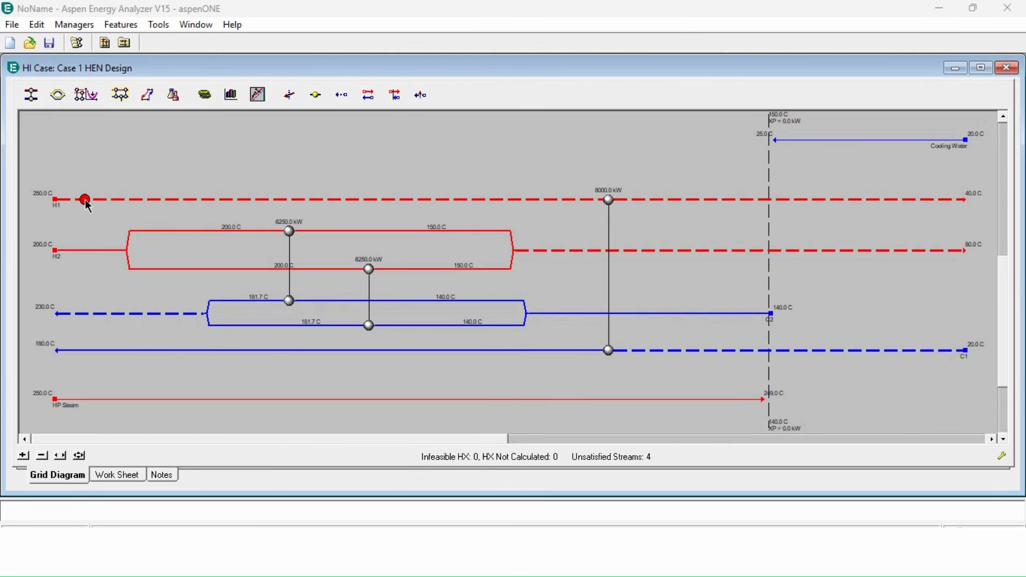
{"action": "left_click_drag", "start_coordinate": [85, 199], "coordinate": [93, 315]}
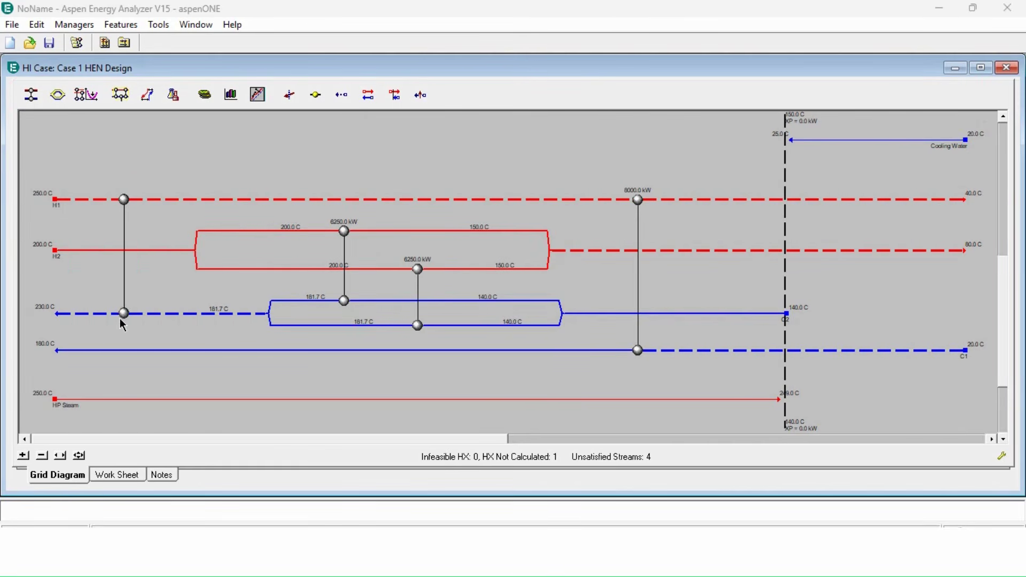
{"action": "double_click", "coordinate": [124, 313]}
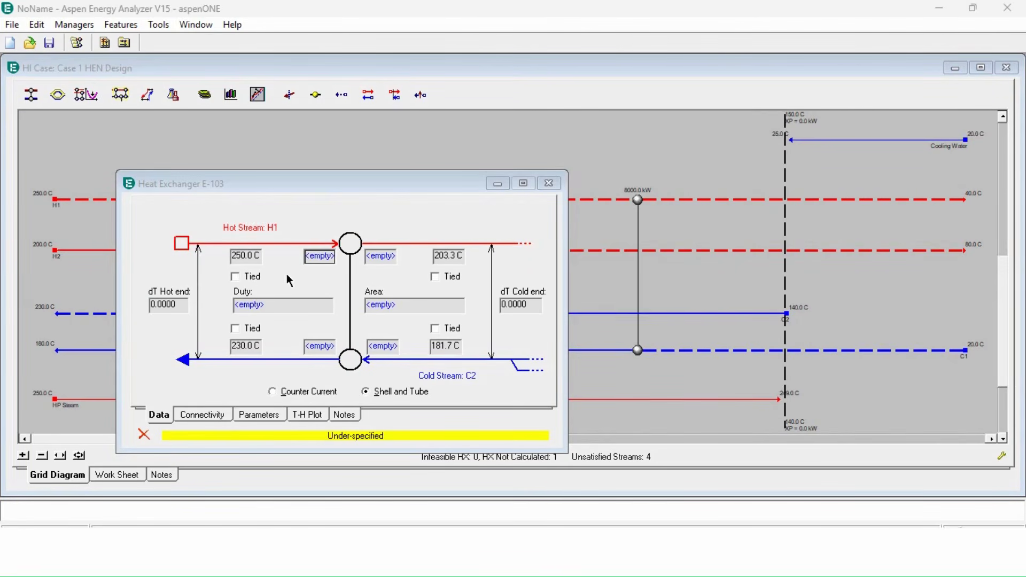
{"action": "left_click", "coordinate": [438, 276]}
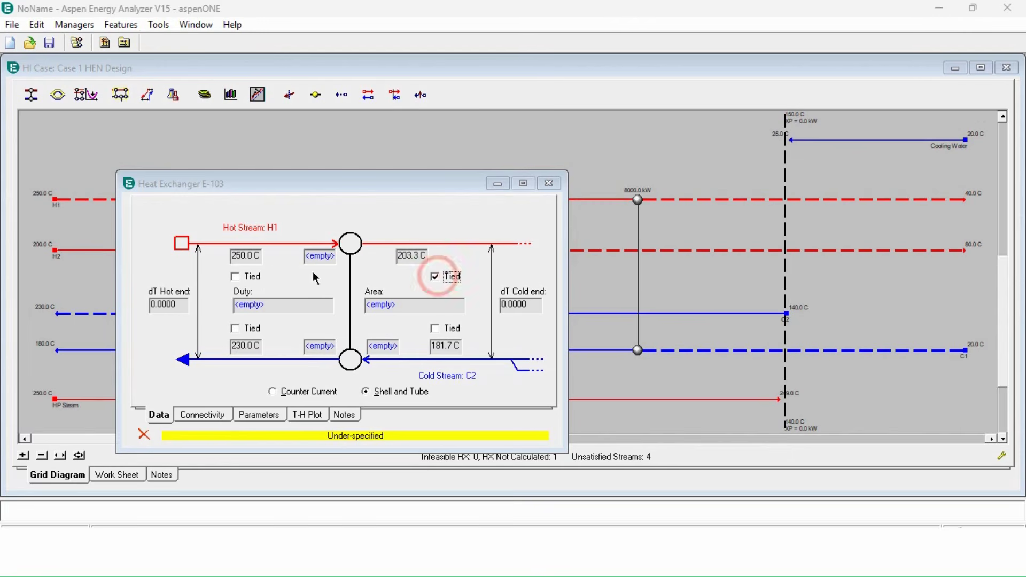
{"action": "left_click", "coordinate": [245, 277]}
{"action": "left_click", "coordinate": [435, 328]}
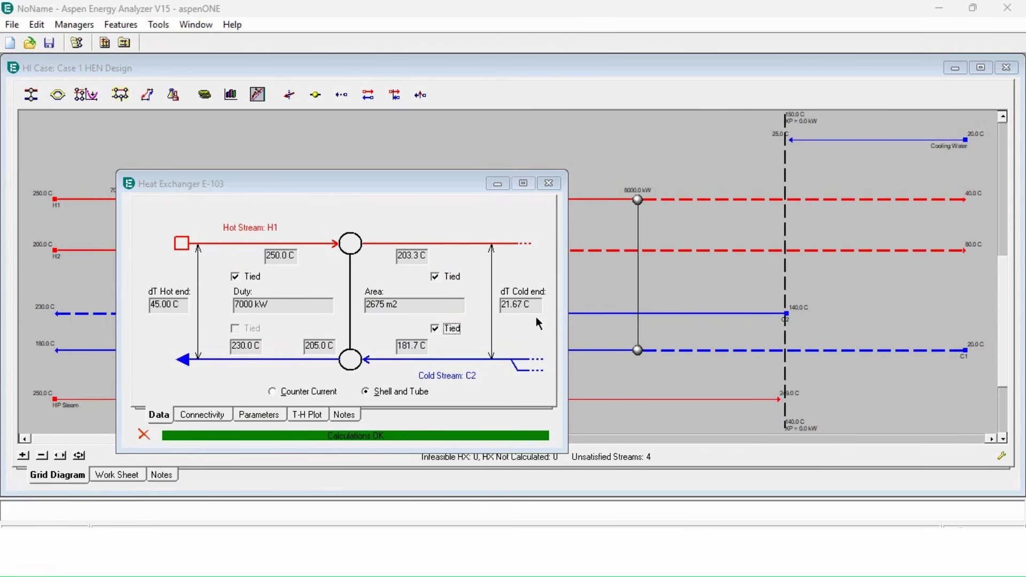
{"action": "left_click", "coordinate": [548, 182]}
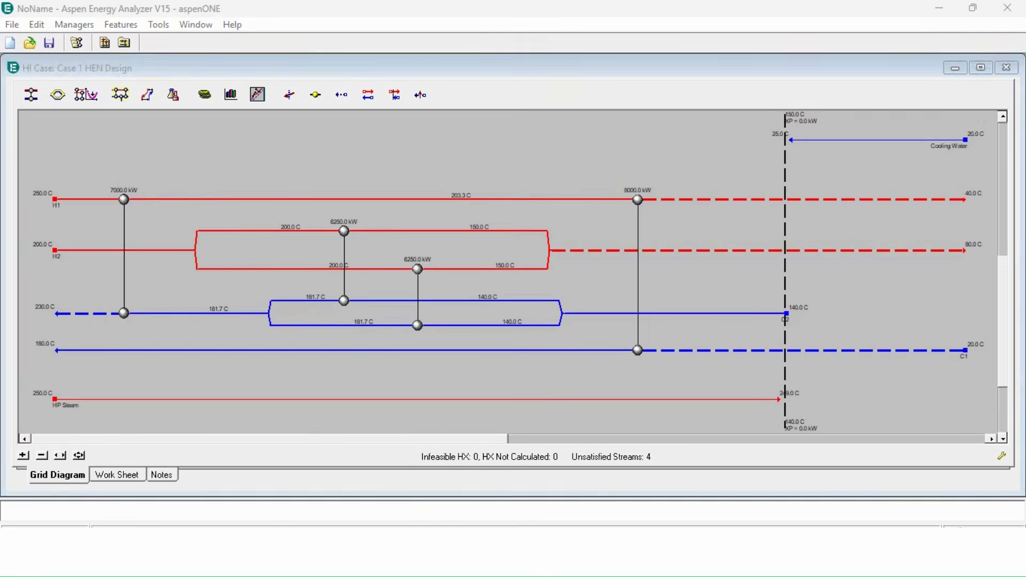
Switch to Excel and colour the H1 and C1 rows of the above-pinch table red.
{"action": "key", "text": "alt+Tab"}
{"action": "left_click_drag", "start_coordinate": [89, 362], "coordinate": [337, 355]}
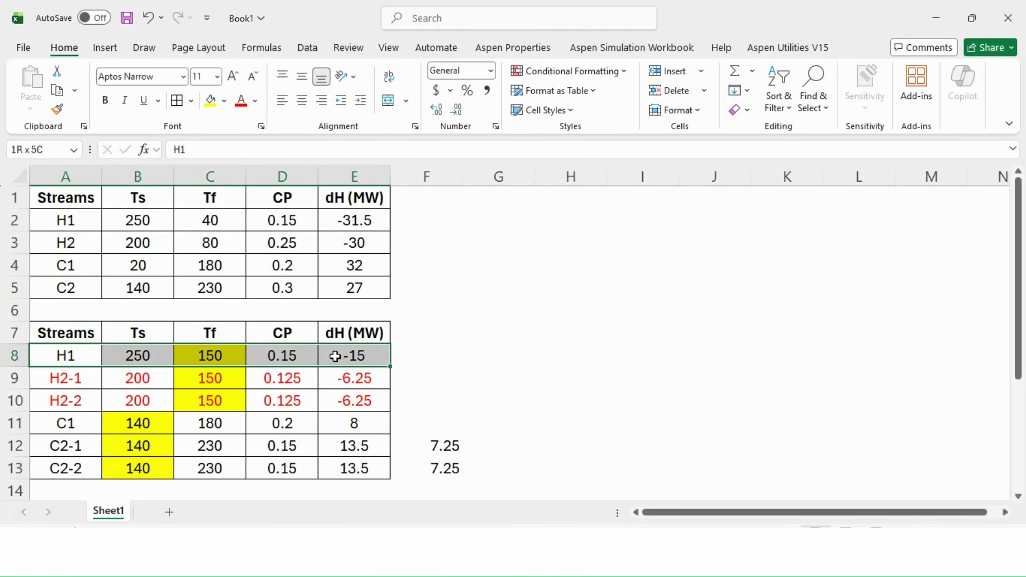
{"action": "left_click", "coordinate": [241, 100]}
{"action": "left_click_drag", "start_coordinate": [71, 427], "coordinate": [354, 423]}
{"action": "left_click", "coordinate": [241, 100]}
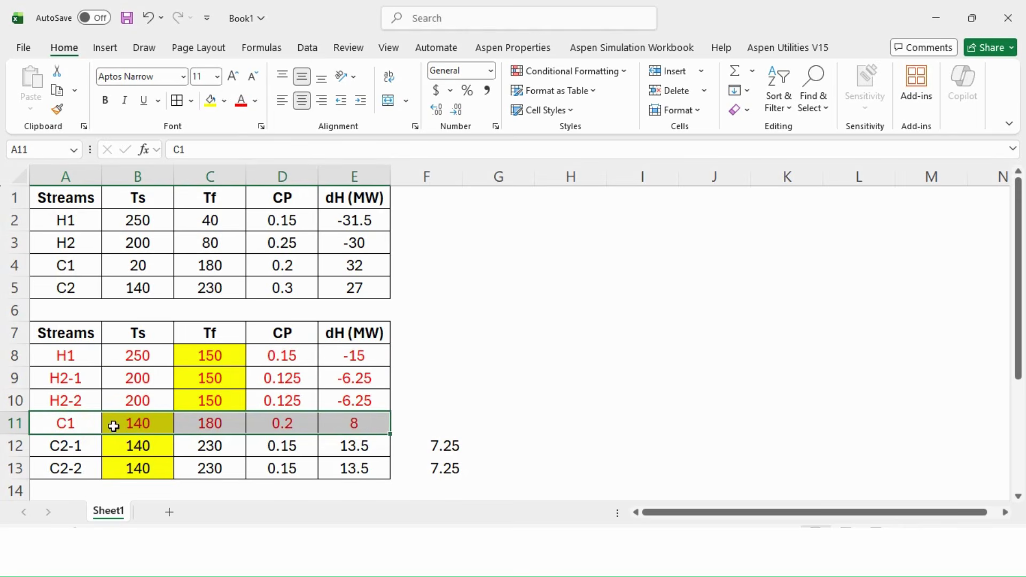
Switch to Aspen Energy Analyzer, add a heater between C2's hot end and HP Steam with both C2 temperatures tied, and maximize the design window.
{"action": "mouse_move", "coordinate": [395, 553]}
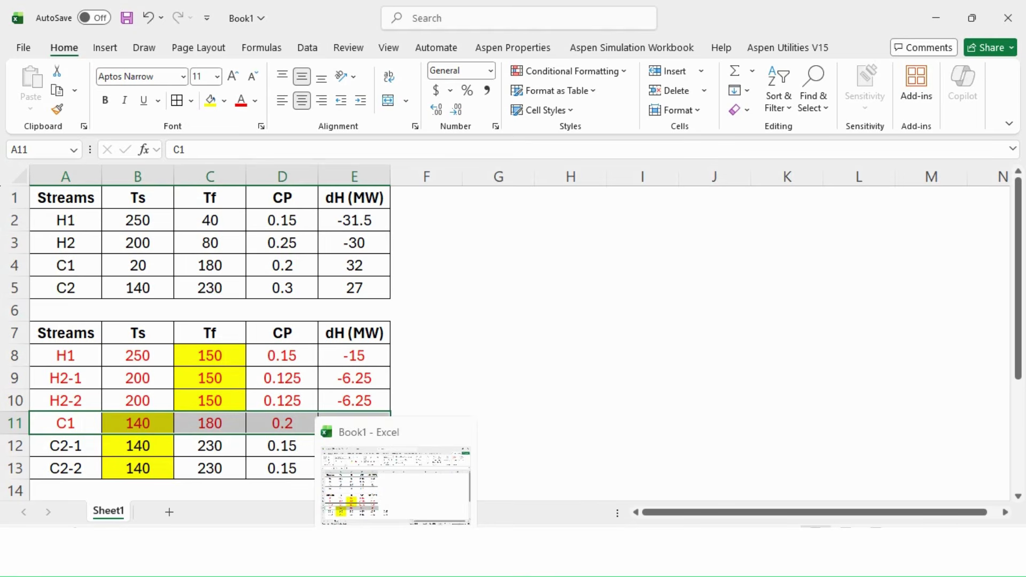
{"action": "left_click", "coordinate": [395, 553]}
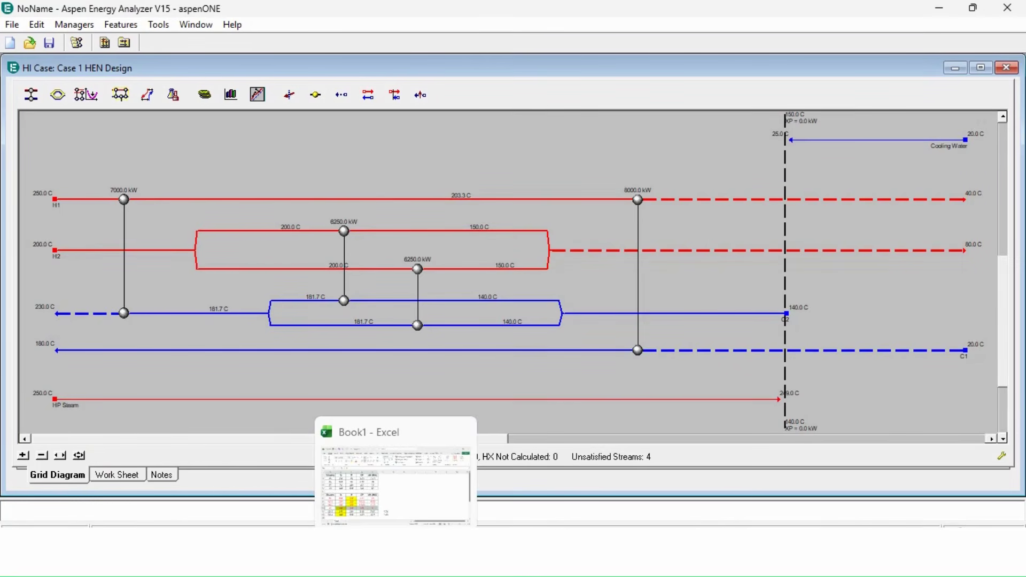
{"action": "left_click", "coordinate": [28, 94]}
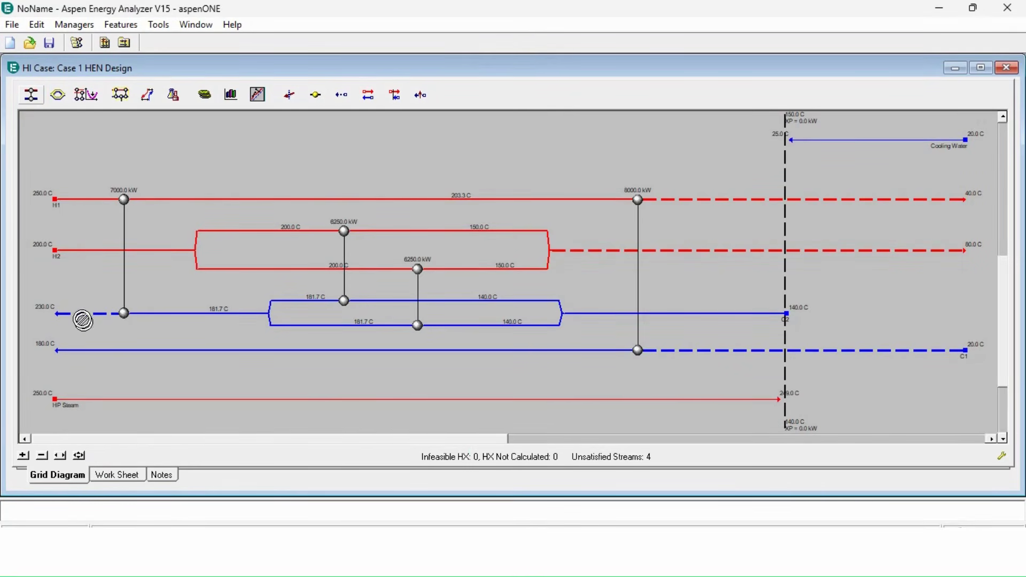
{"action": "left_click_drag", "start_coordinate": [81, 313], "coordinate": [99, 398]}
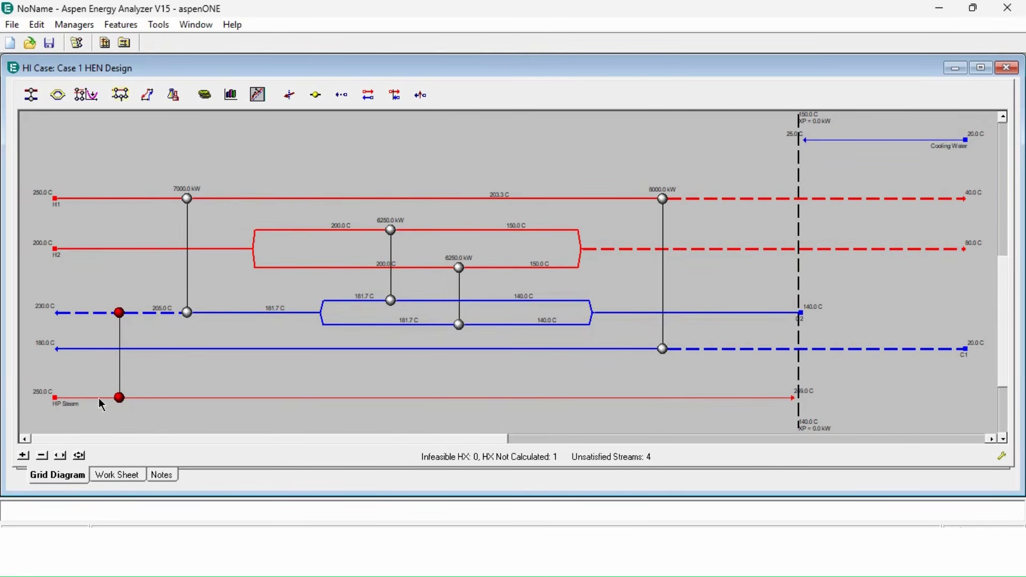
{"action": "double_click", "coordinate": [120, 397]}
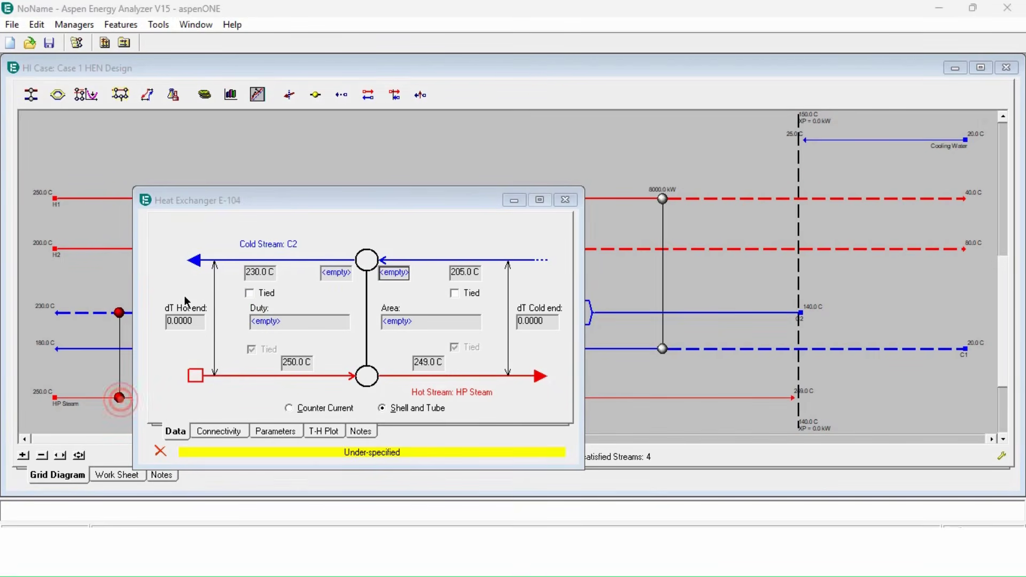
{"action": "left_click", "coordinate": [257, 293]}
{"action": "left_click", "coordinate": [468, 293]}
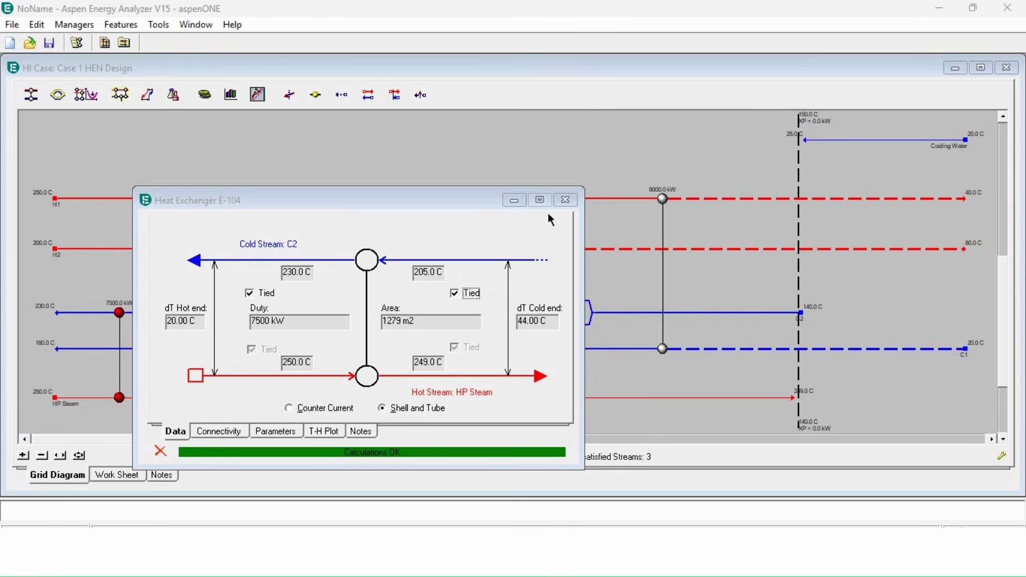
{"action": "left_click", "coordinate": [564, 200]}
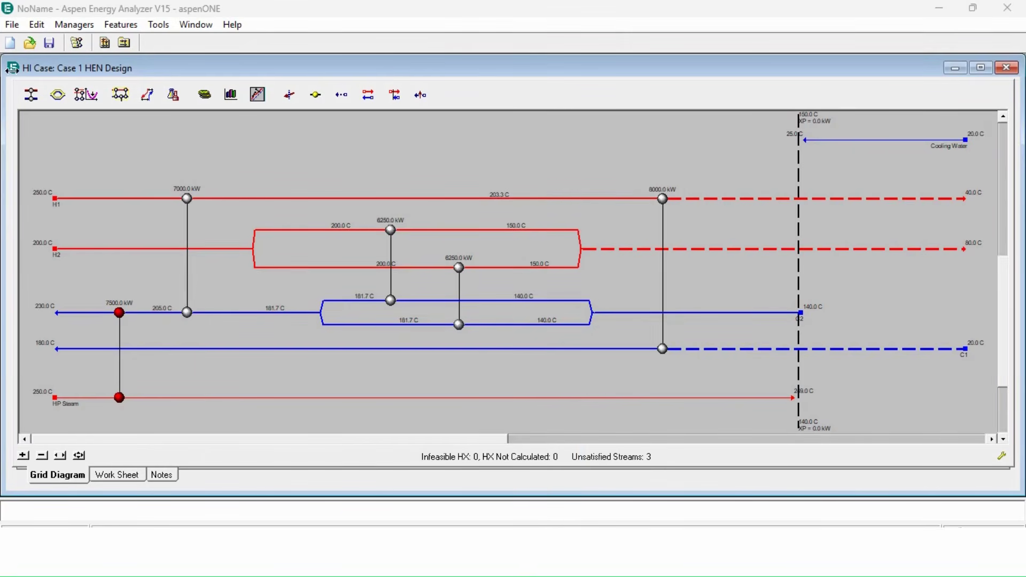
{"action": "double_click", "coordinate": [393, 69]}
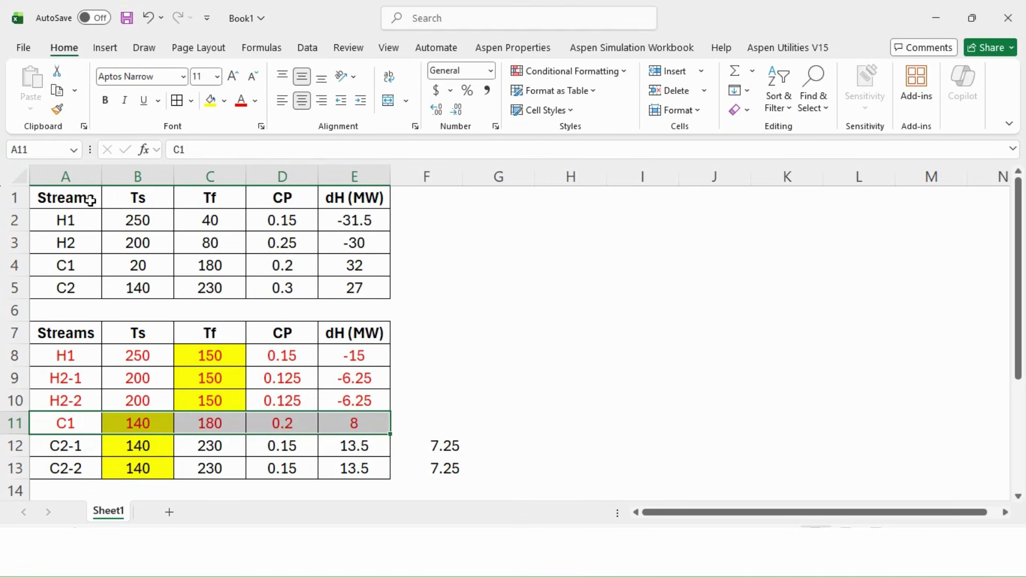
Copy the original stream table A1:E5 to a new table starting at G1.
{"action": "left_click_drag", "start_coordinate": [87, 201], "coordinate": [356, 289]}
{"action": "key", "text": "ctrl+c"}
{"action": "key", "text": "Right"}
{"action": "key", "text": "Right"}
{"action": "key", "text": "Right"}
{"action": "key", "text": "Right"}
{"action": "key", "text": "Right"}
{"action": "key", "text": "Right"}
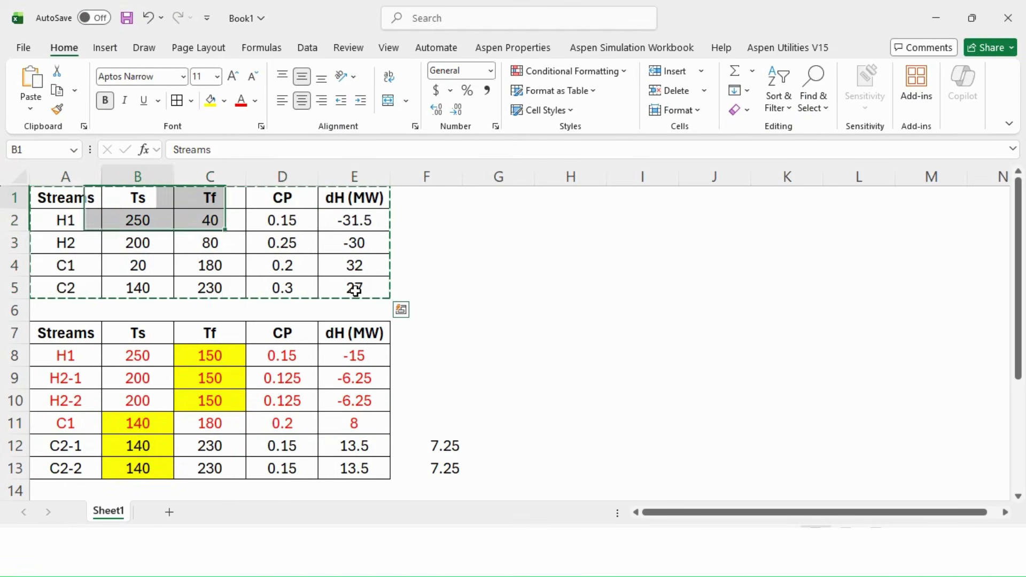
{"action": "key", "text": "ctrl+v"}
{"action": "key", "text": "Escape"}
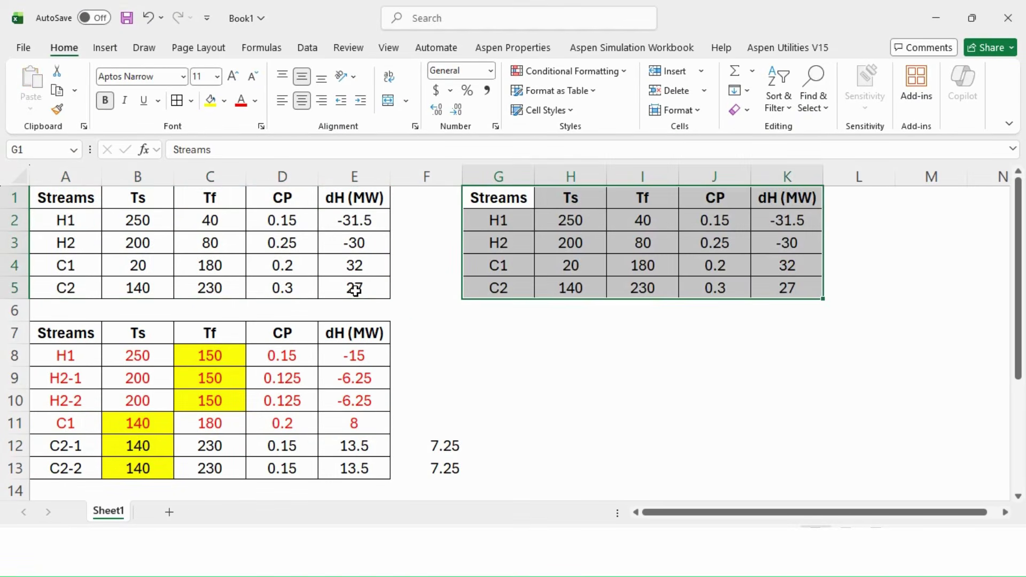
Fill the Ts cells of H1 and H2 and the Tf cells of C1 and C2 in the copied table yellow.
{"action": "key", "text": "Down"}
{"action": "key", "text": "Right"}
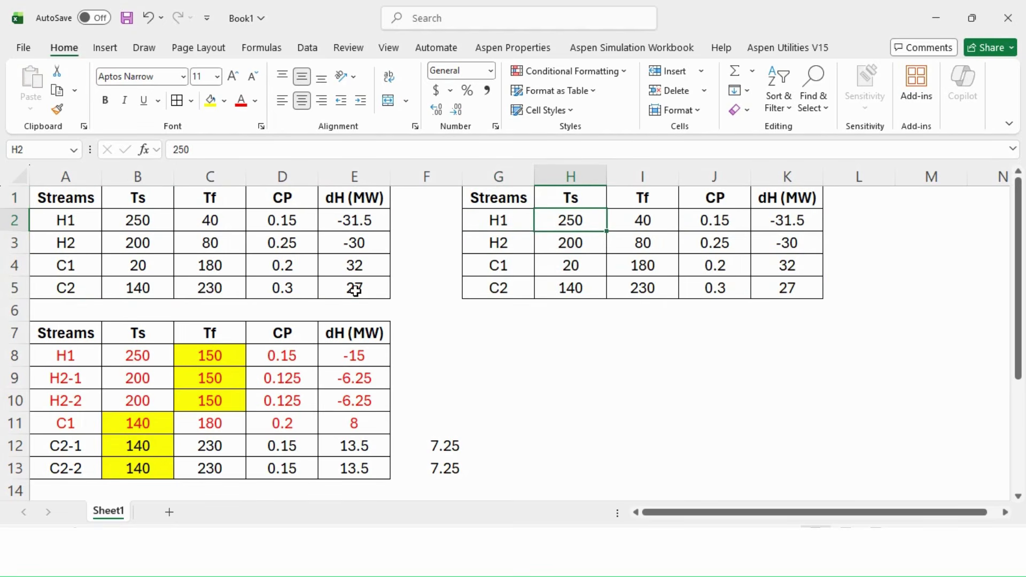
{"action": "key", "text": "shift+Down"}
{"action": "left_click", "coordinate": [210, 100]}
{"action": "key", "text": "Down"}
{"action": "key", "text": "Down"}
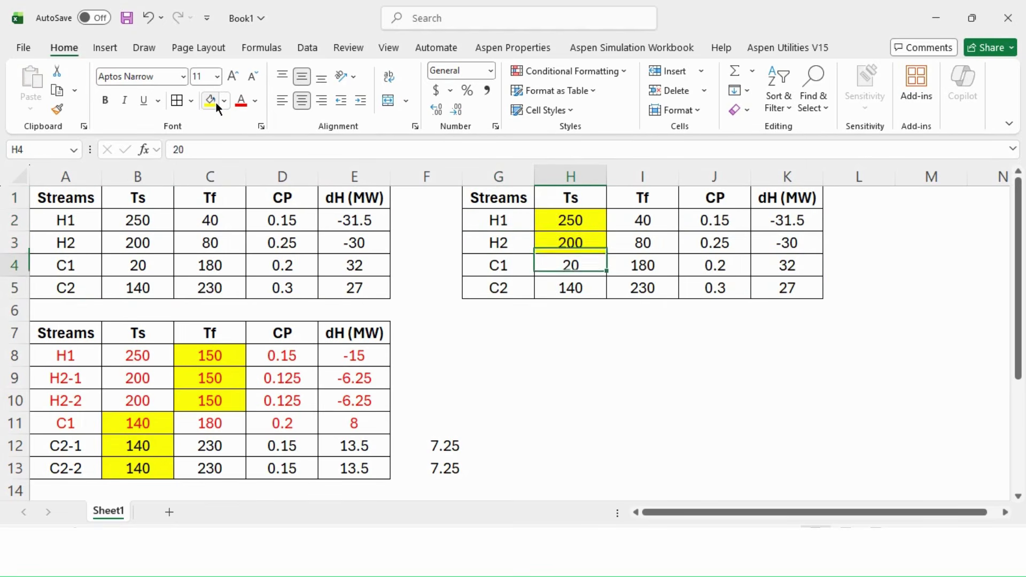
{"action": "key", "text": "Right"}
{"action": "key", "text": "shift+Down"}
{"action": "left_click", "coordinate": [216, 101]}
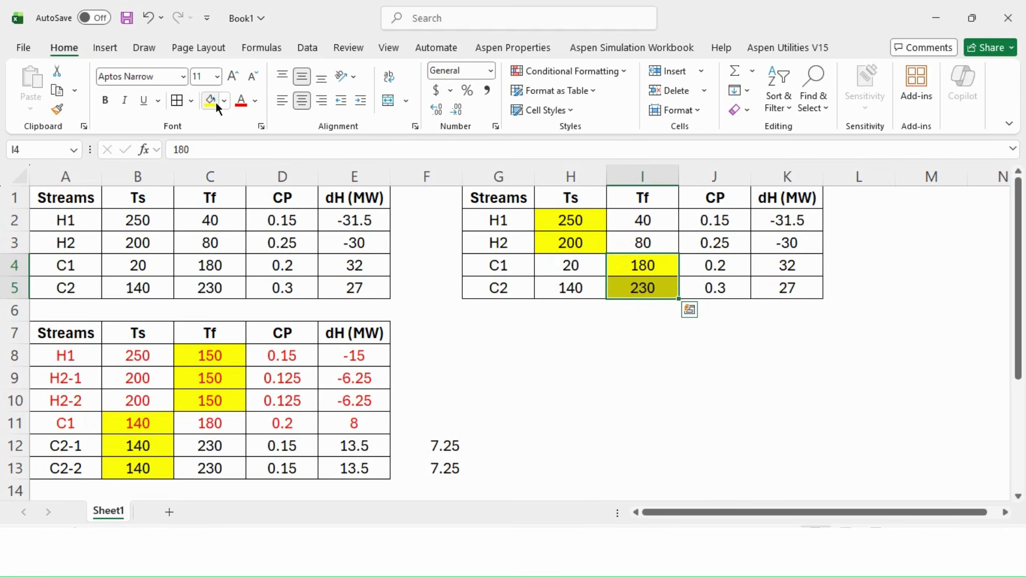
Clear the contents of the C2 row in the copied table.
{"action": "key", "text": "Down"}
{"action": "key", "text": "Left"}
{"action": "key", "text": "Left"}
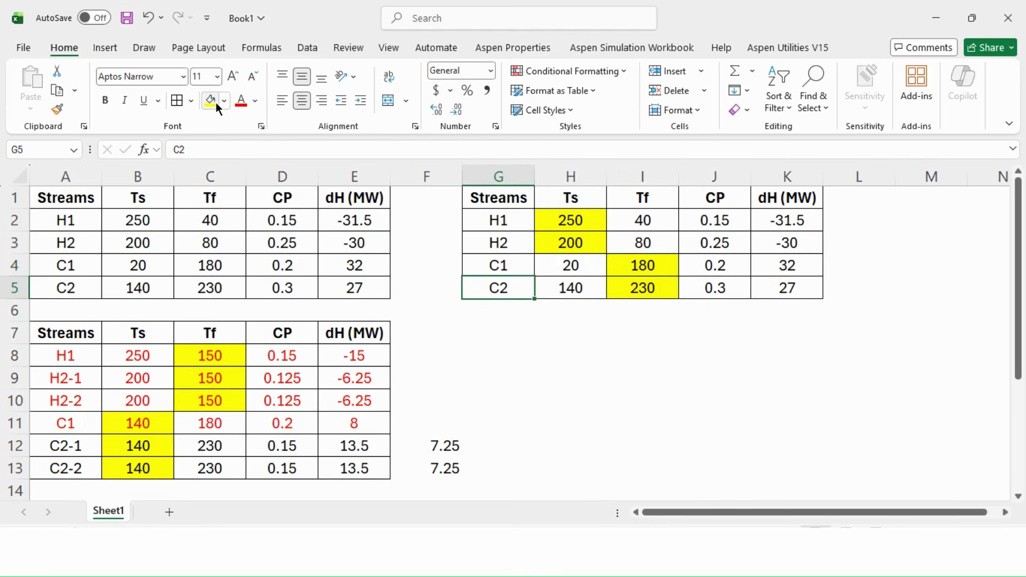
{"action": "key", "text": "ctrl+shift+Right"}
{"action": "key", "text": "BackSpace"}
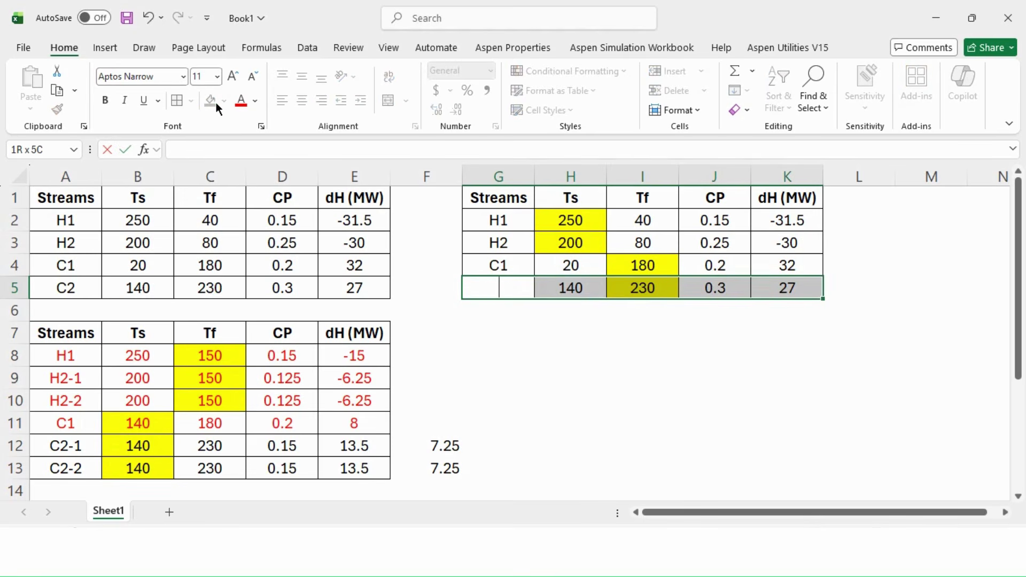
{"action": "key", "text": "Escape"}
{"action": "key", "text": "Delete"}
Set Ts to 150 for H1 and H2 and Tf to 140 for C1 in the copied table, and check the CP values.
{"action": "key", "text": "Up"}
{"action": "key", "text": "Up"}
{"action": "key", "text": "Up"}
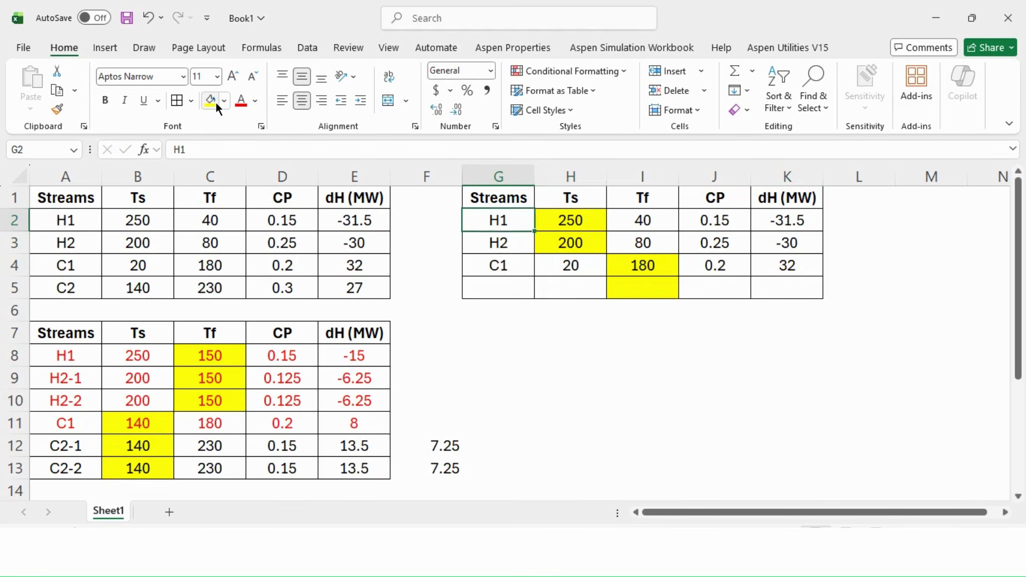
{"action": "key", "text": "Right"}
{"action": "type", "text": "150"}
{"action": "key", "text": "Return"}
{"action": "type", "text": "150"}
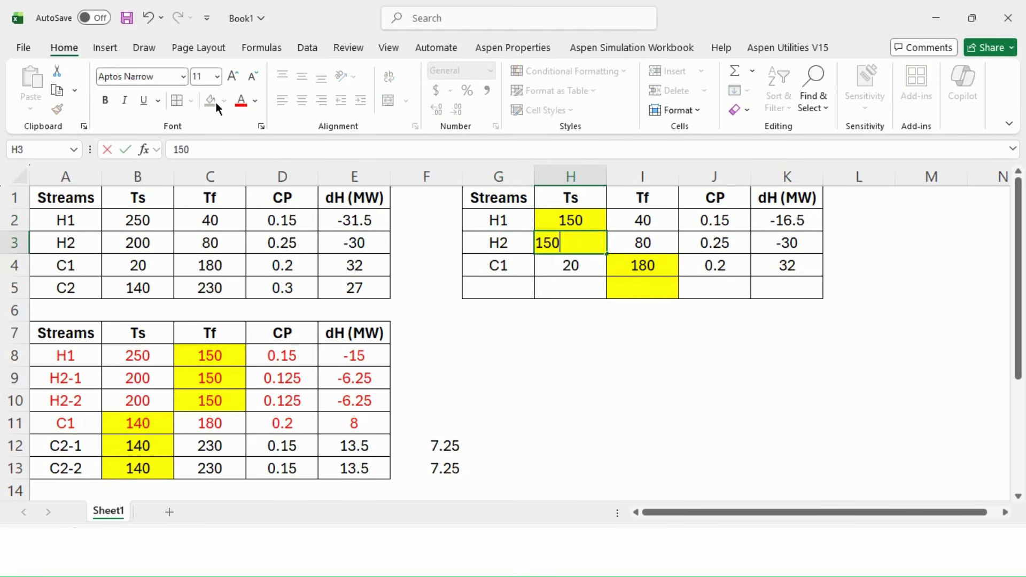
{"action": "key", "text": "Return"}
{"action": "key", "text": "Right"}
{"action": "type", "text": "140"}
{"action": "key", "text": "Return"}
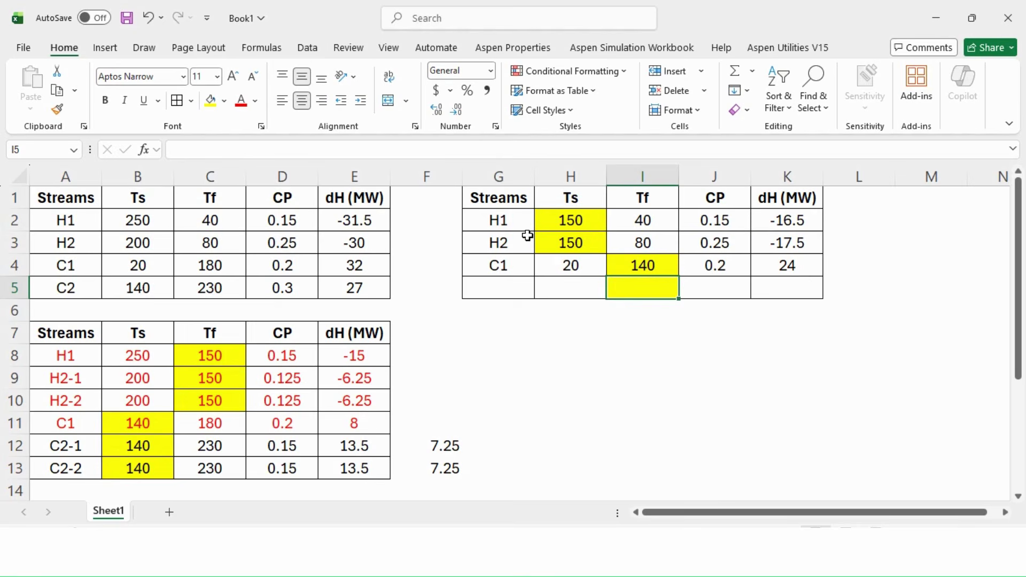
{"action": "left_click_drag", "start_coordinate": [712, 224], "coordinate": [724, 264]}
{"action": "left_click", "coordinate": [724, 264]}
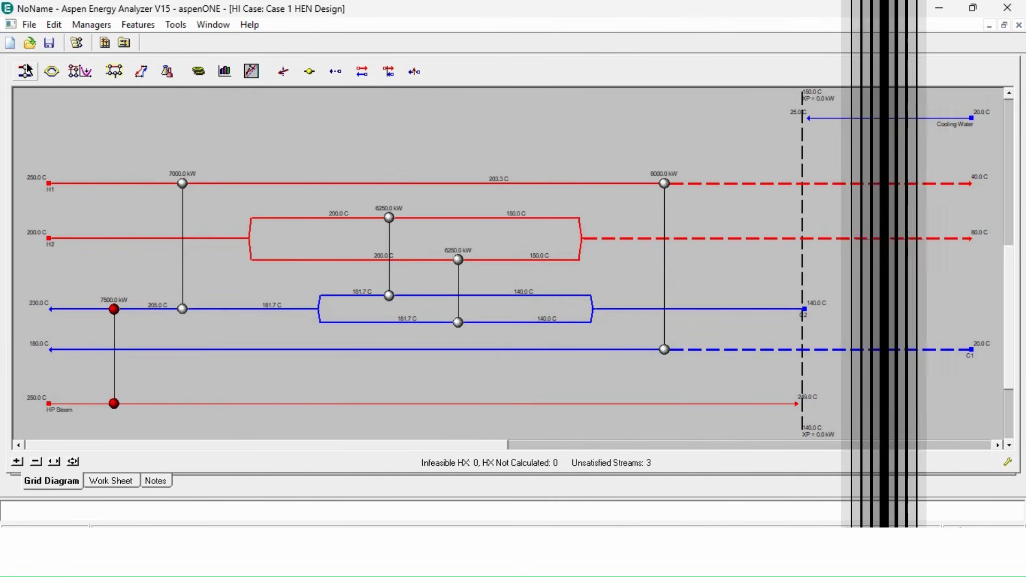
Add a heat exchanger between the unsatisfied cold ends of H1 and C1, tying both H1 temperatures and the C1 inlet.
{"action": "left_click", "coordinate": [25, 65]}
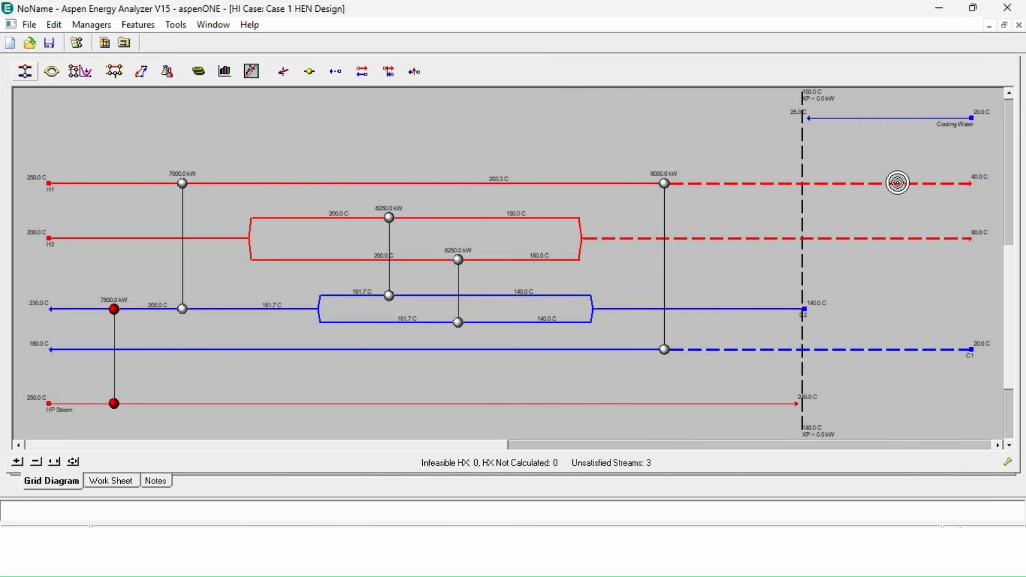
{"action": "left_click_drag", "start_coordinate": [911, 187], "coordinate": [937, 355]}
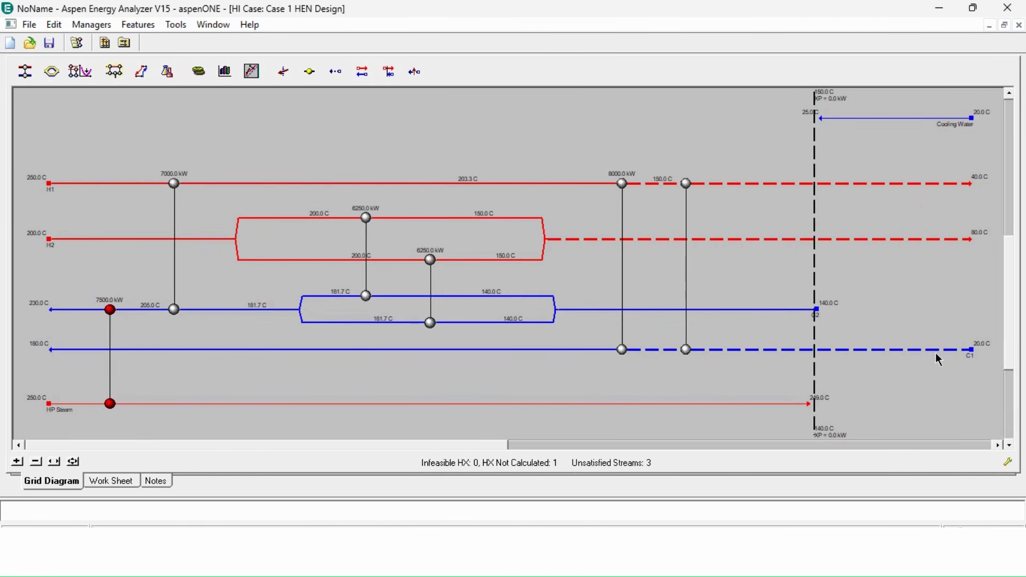
{"action": "double_click", "coordinate": [686, 350]}
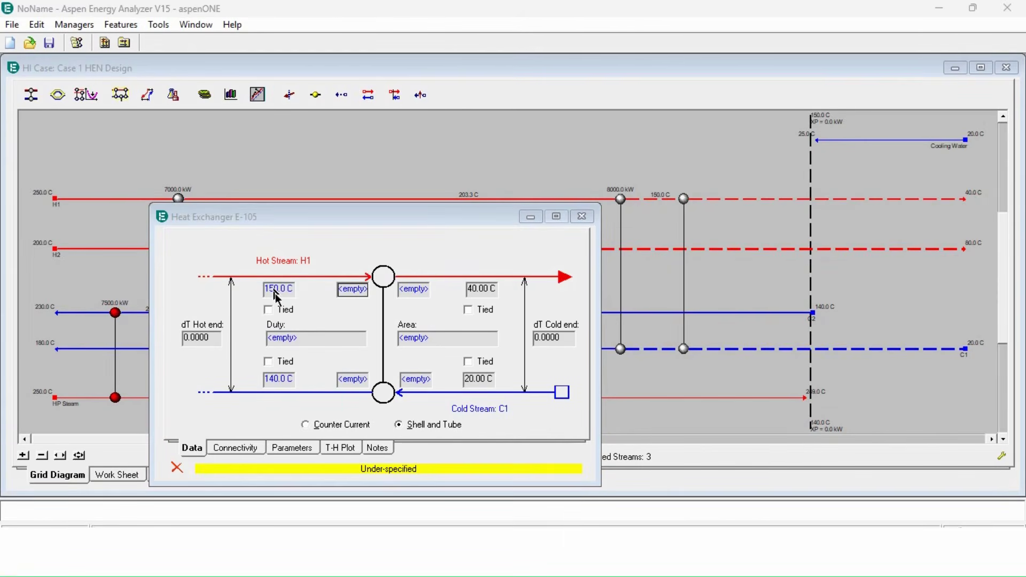
{"action": "left_click", "coordinate": [284, 312]}
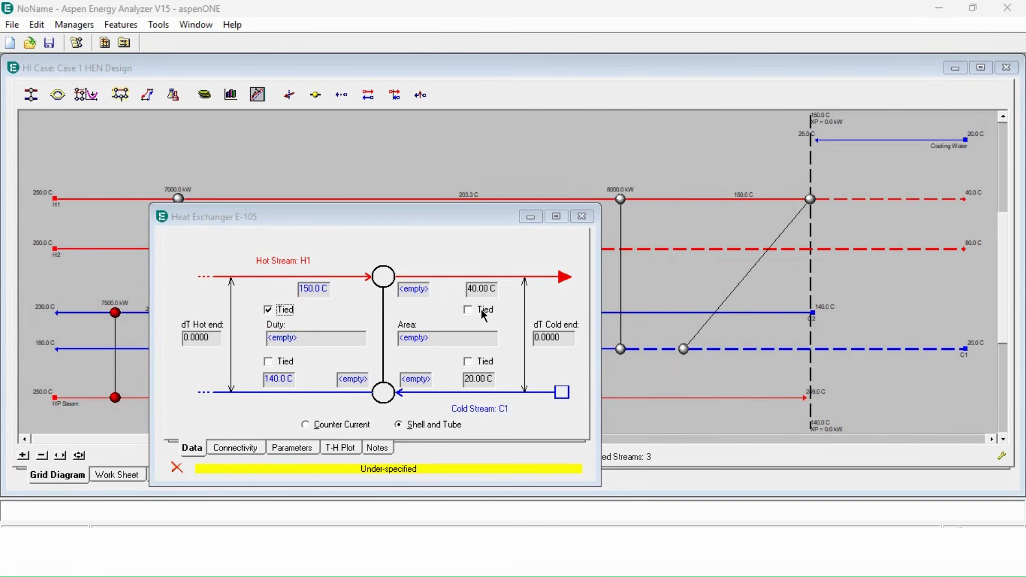
{"action": "left_click", "coordinate": [484, 312]}
{"action": "left_click", "coordinate": [488, 363]}
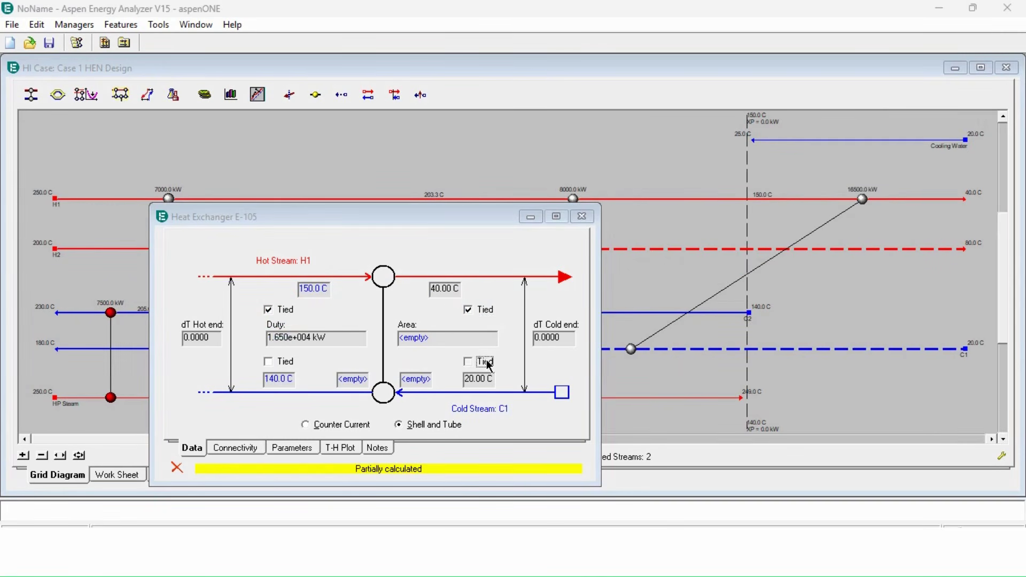
{"action": "left_click", "coordinate": [488, 364]}
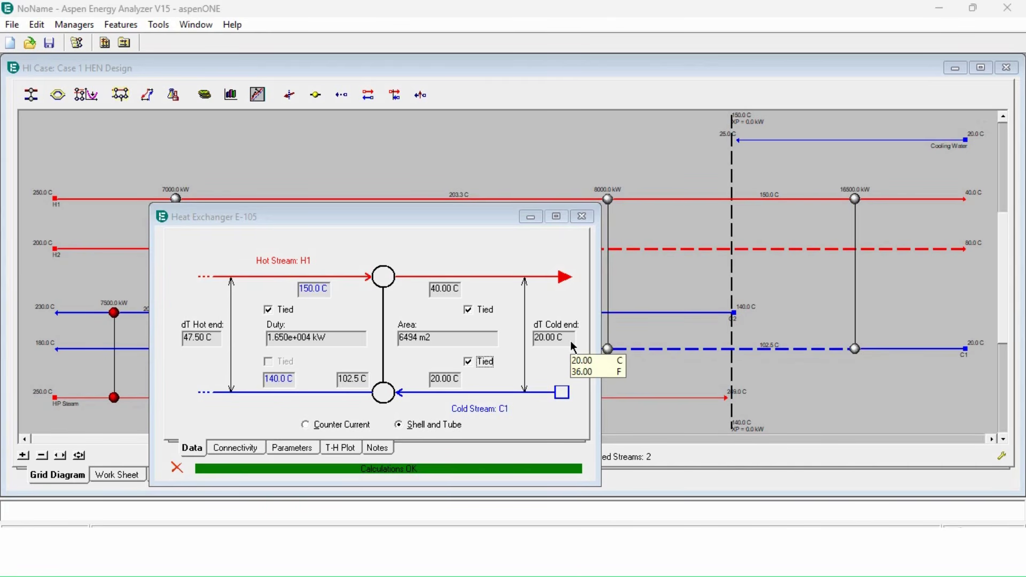
{"action": "left_click", "coordinate": [582, 216]}
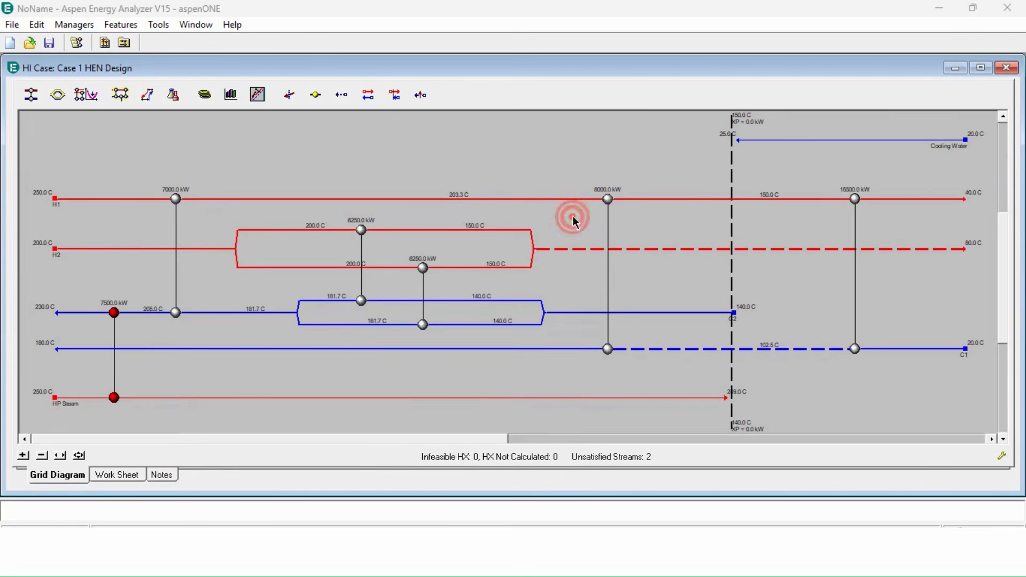
Add a heat exchanger between unsatisfied H2 and the remaining gap on C1, tying the H2 inlet and both C1 temperatures.
{"action": "left_click", "coordinate": [31, 94]}
{"action": "left_click_drag", "start_coordinate": [794, 249], "coordinate": [796, 348]}
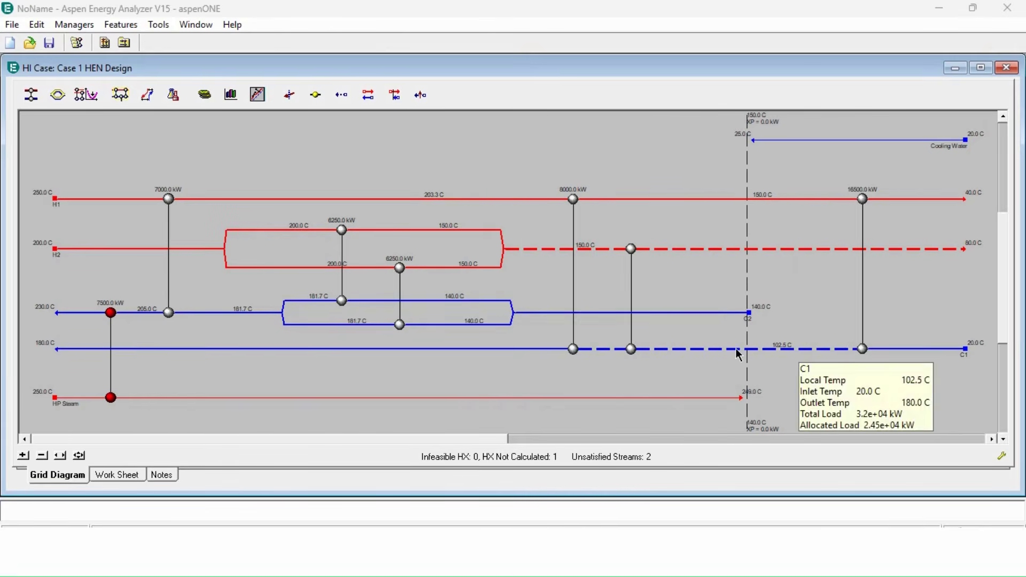
{"action": "double_click", "coordinate": [631, 349]}
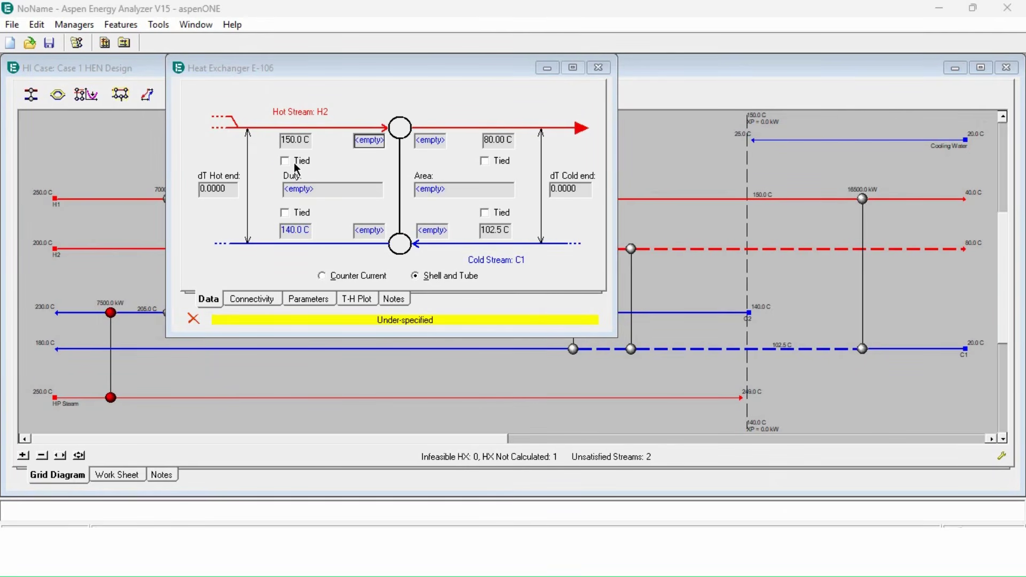
{"action": "left_click", "coordinate": [296, 161]}
{"action": "left_click", "coordinate": [502, 215]}
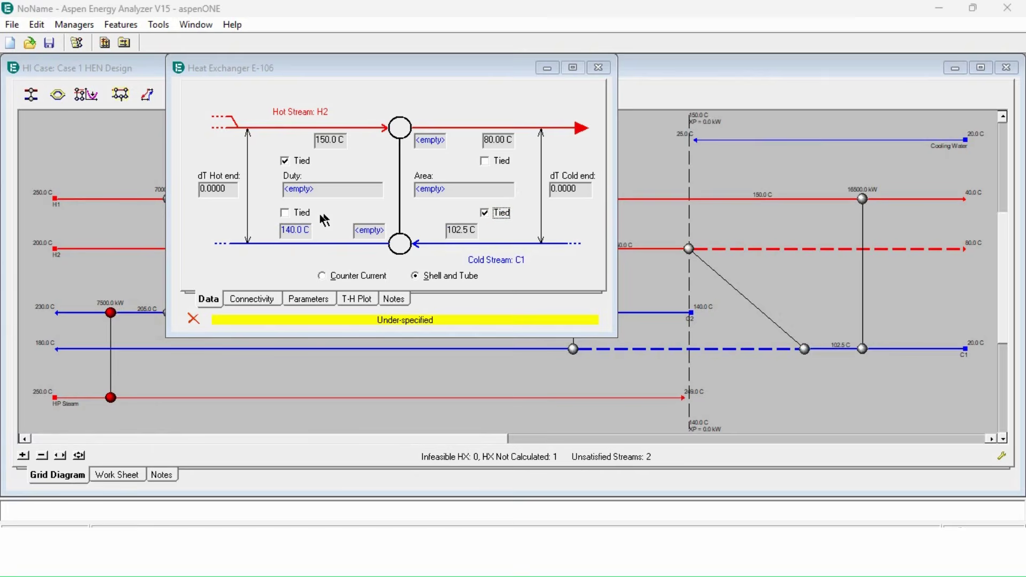
{"action": "left_click", "coordinate": [301, 214]}
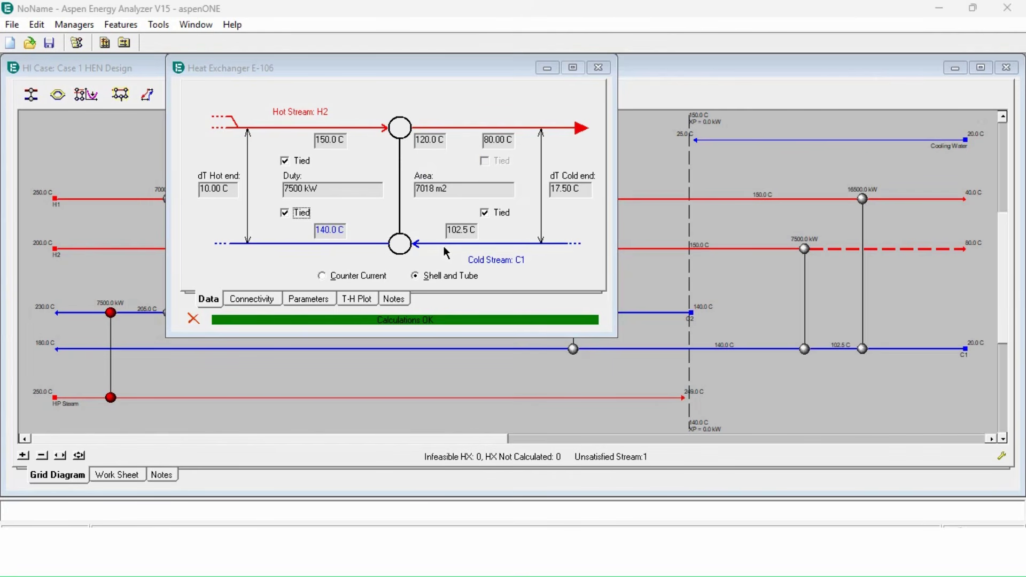
{"action": "left_click", "coordinate": [428, 141]}
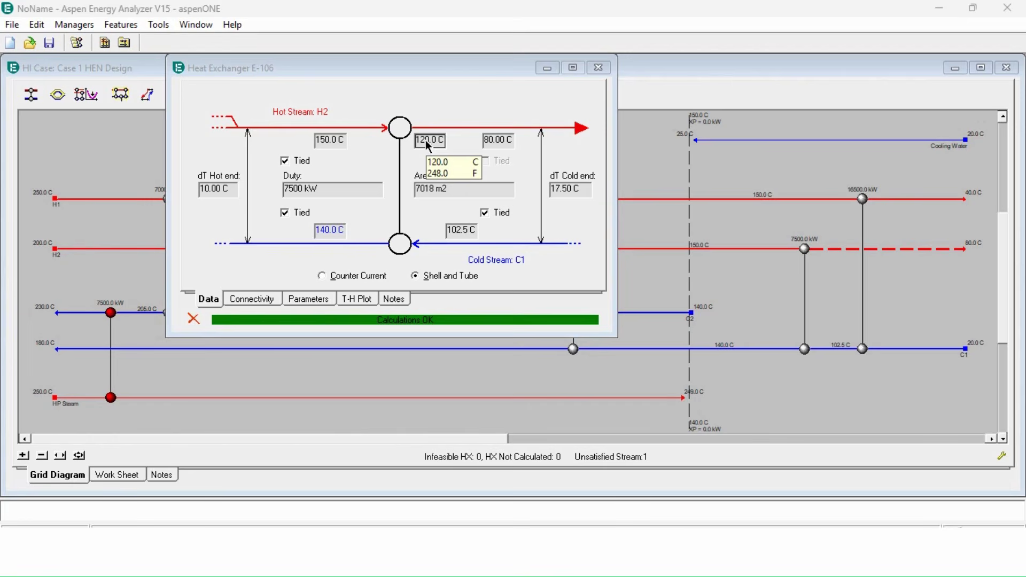
{"action": "left_click", "coordinate": [597, 67]}
Add a cooler between H2's cold end and Cooling Water with both H2 temperatures tied, and maximize the design window.
{"action": "left_click_drag", "start_coordinate": [31, 94], "coordinate": [927, 249]}
{"action": "double_click", "coordinate": [868, 258]}
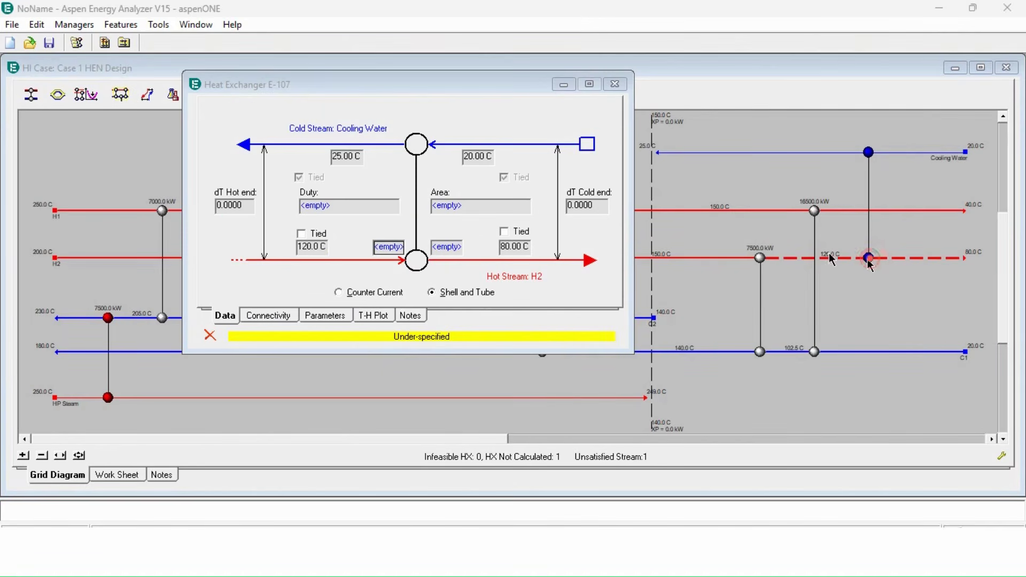
{"action": "left_click", "coordinate": [320, 233]}
{"action": "left_click", "coordinate": [510, 232]}
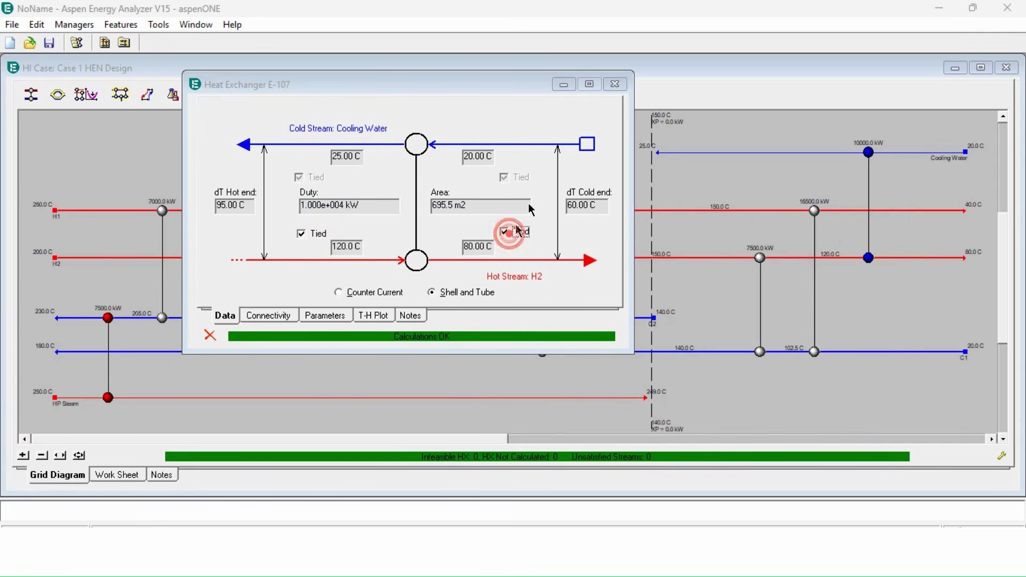
{"action": "left_click", "coordinate": [617, 85]}
{"action": "double_click", "coordinate": [623, 67]}
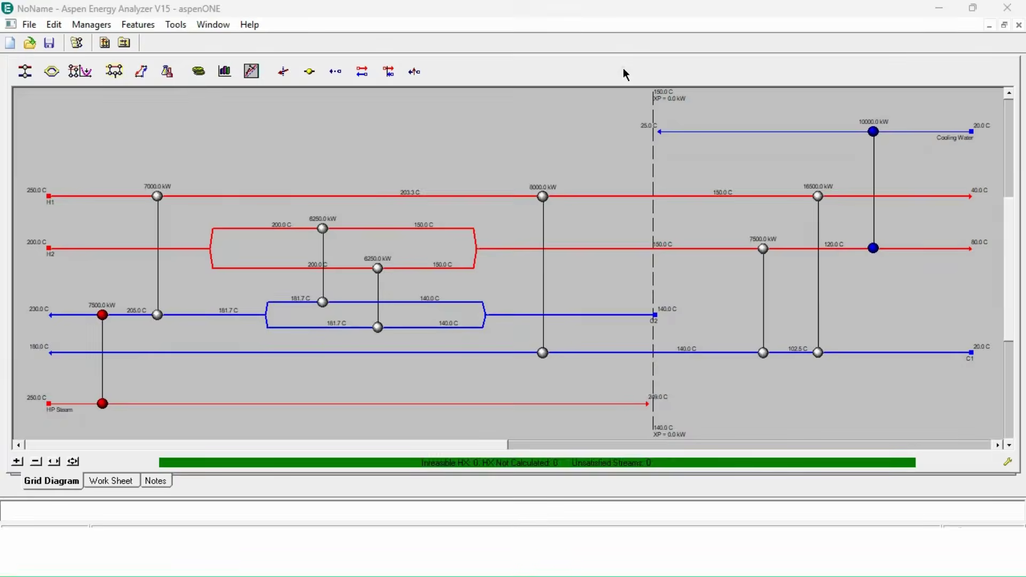